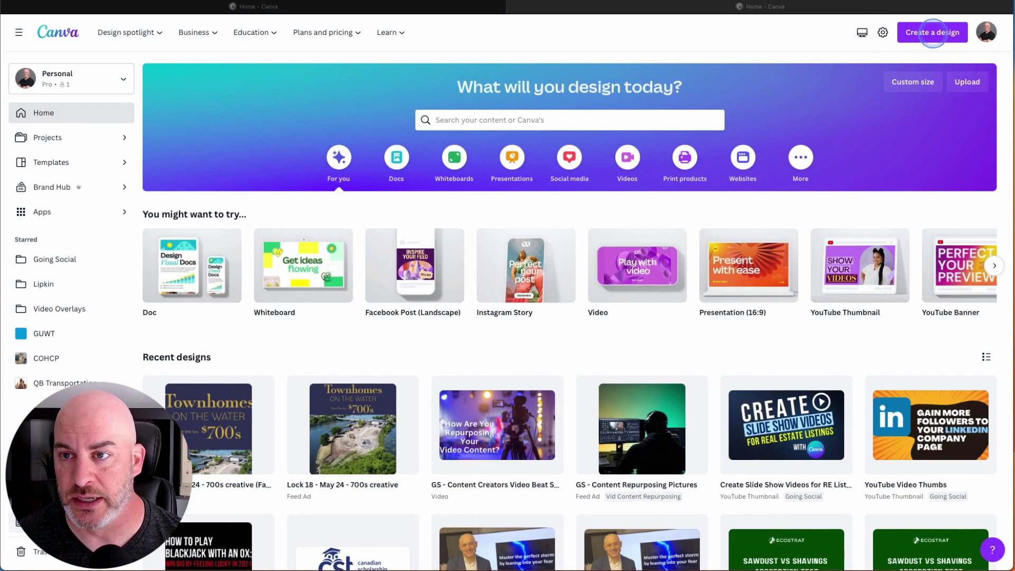
- Open Canva's Create a design menu to start a new design
left_click(932, 34)
left_click(932, 34)
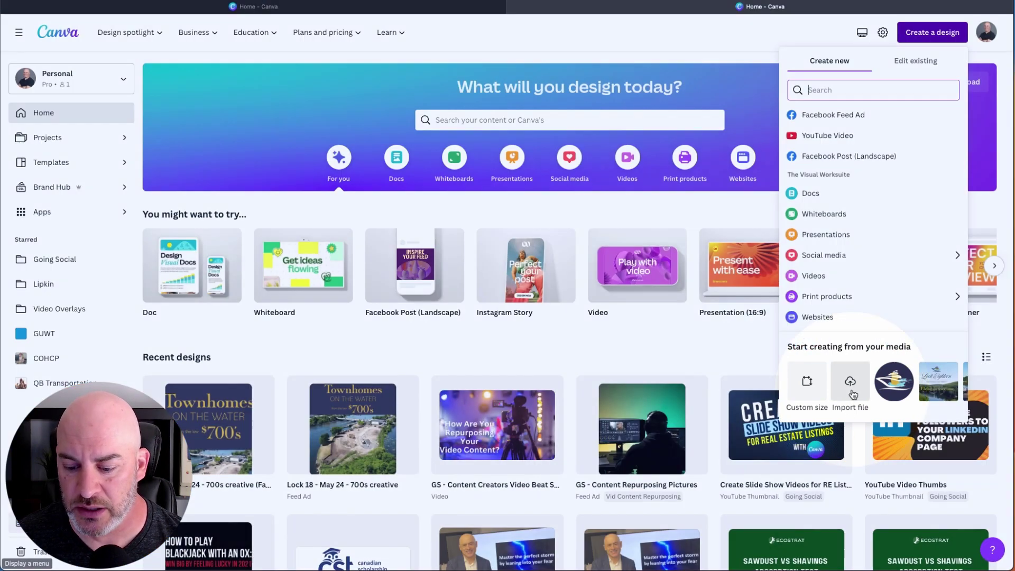
- Choose Import file and browse the upload dialog to the Temp Folder For Vid Demo folder
left_click(850, 385)
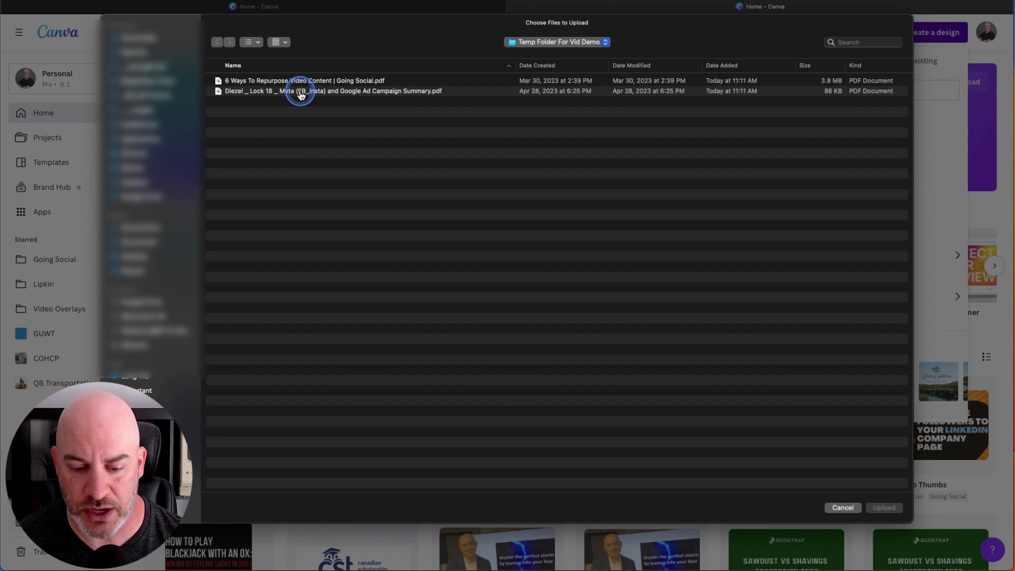
left_click_drag(288, 87, 311, 87)
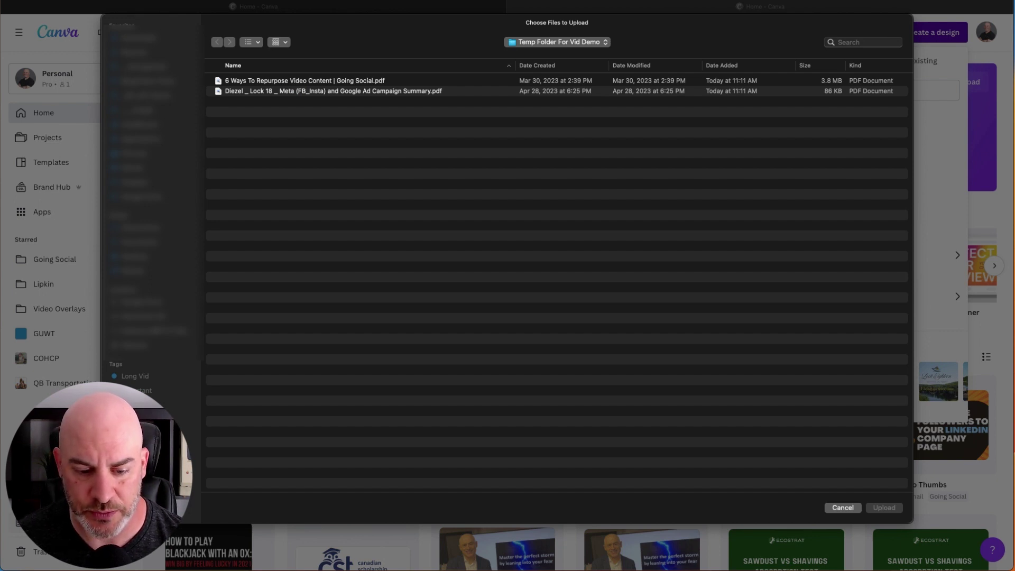
key("space")
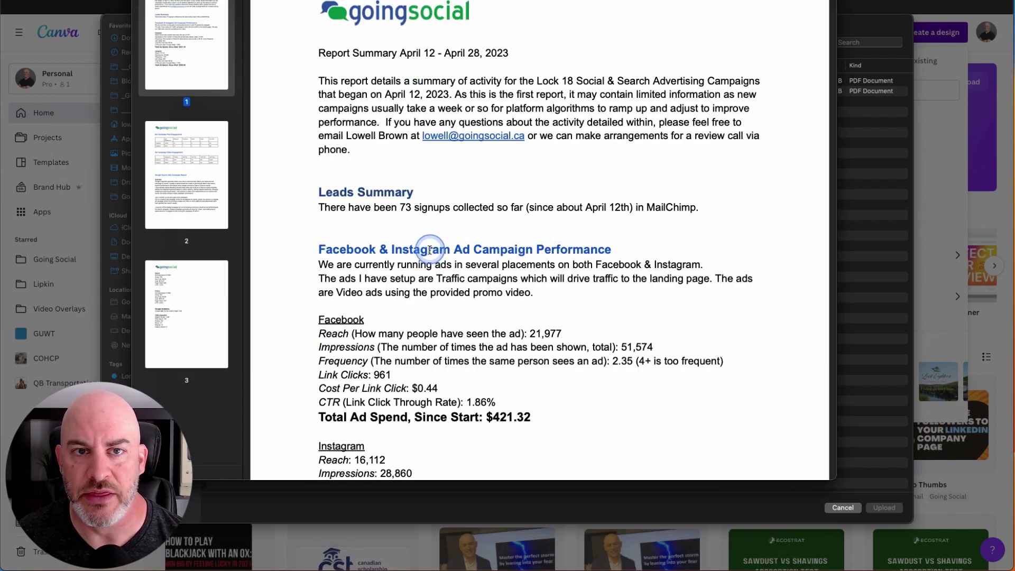
left_click_drag(365, 136, 504, 81)
triple_click(502, 106)
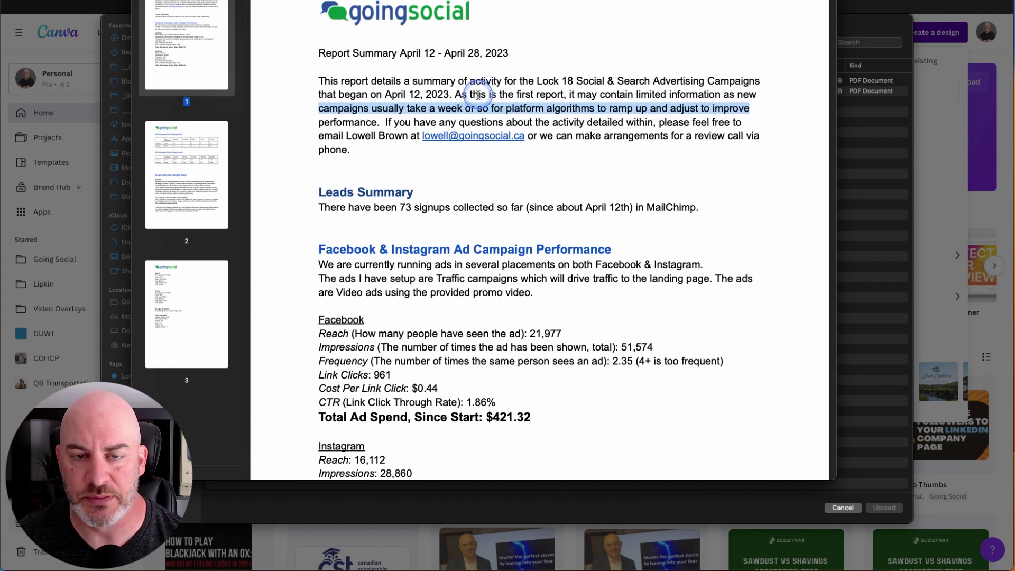
double_click(505, 94)
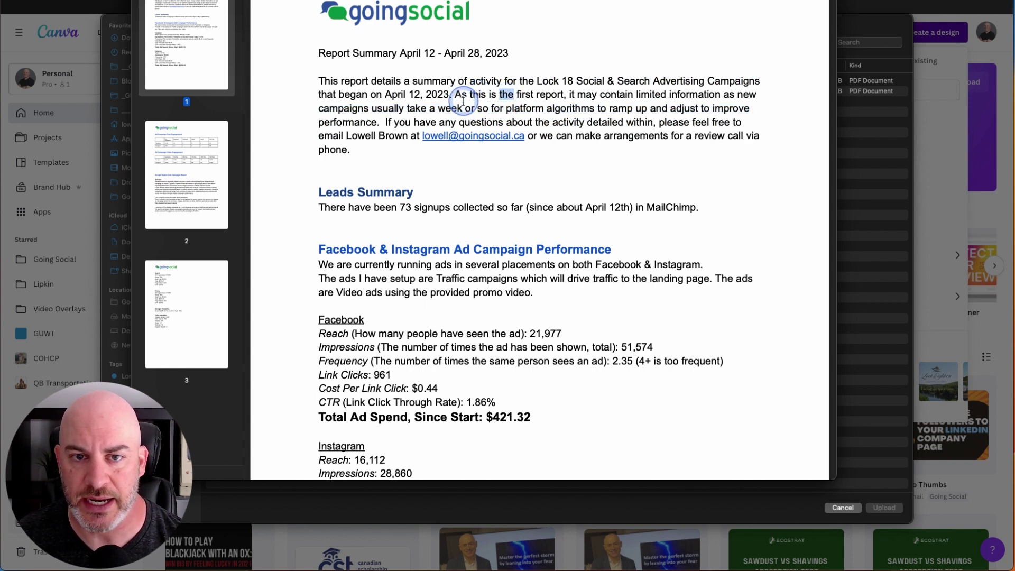
key("space")
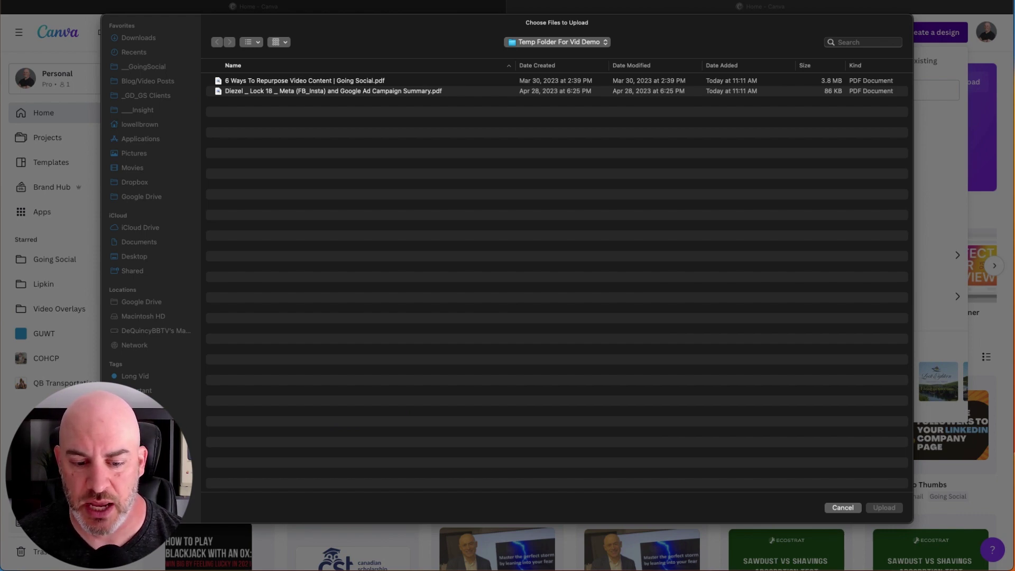
key("space")
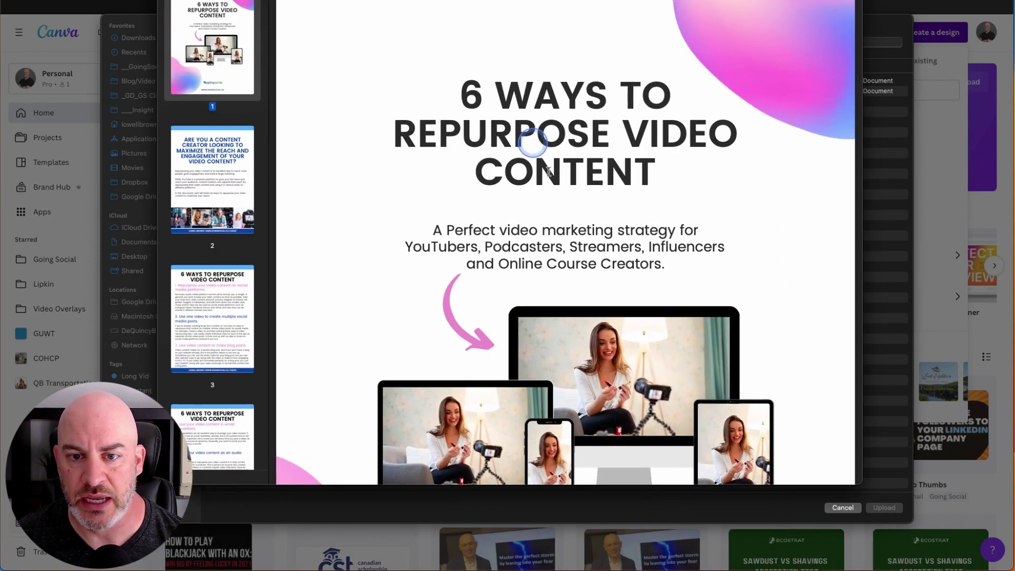
scroll(649, 312, "down", 15)
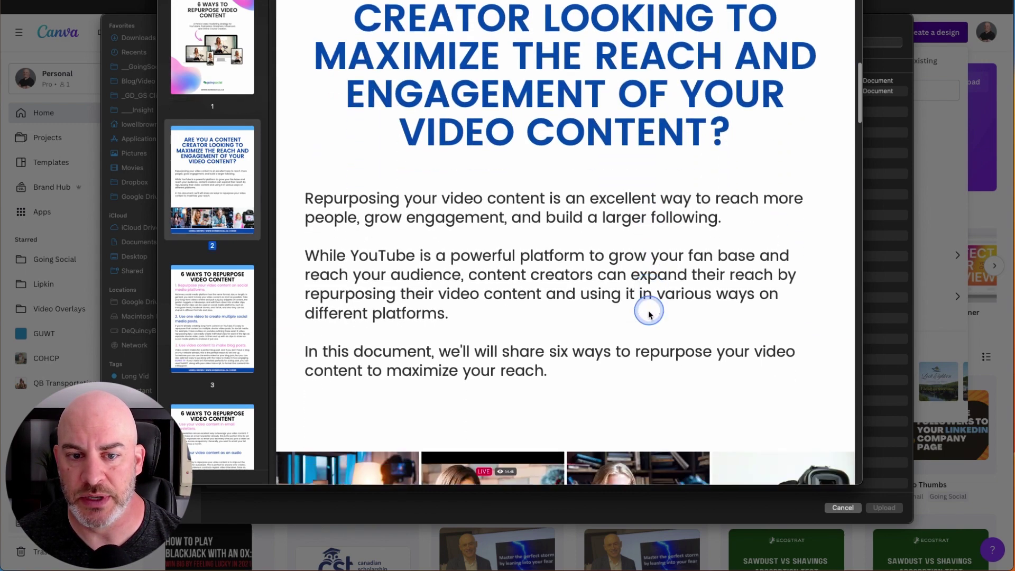
scroll(649, 312, "down", 12)
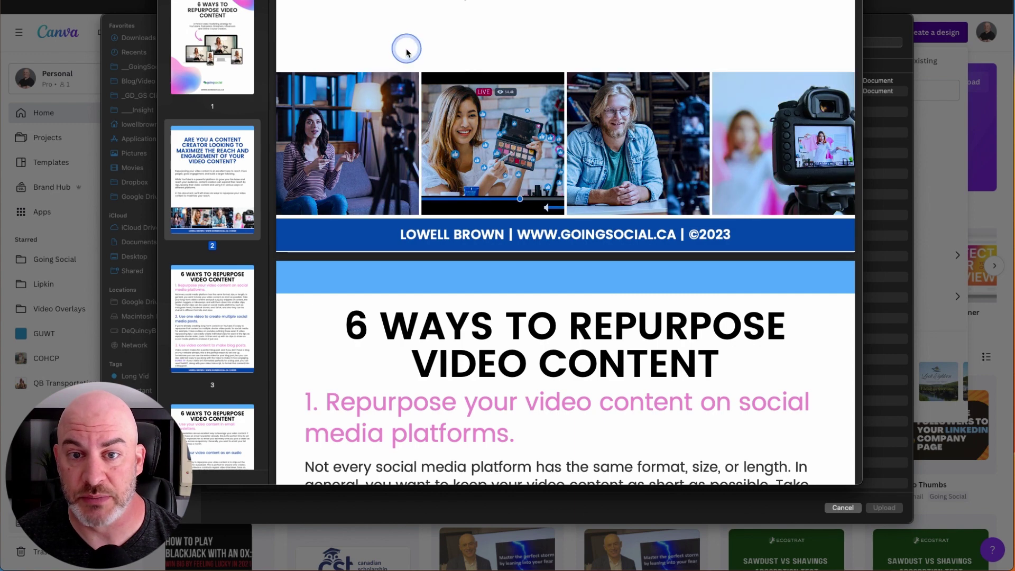
scroll(410, 49, "up", 5)
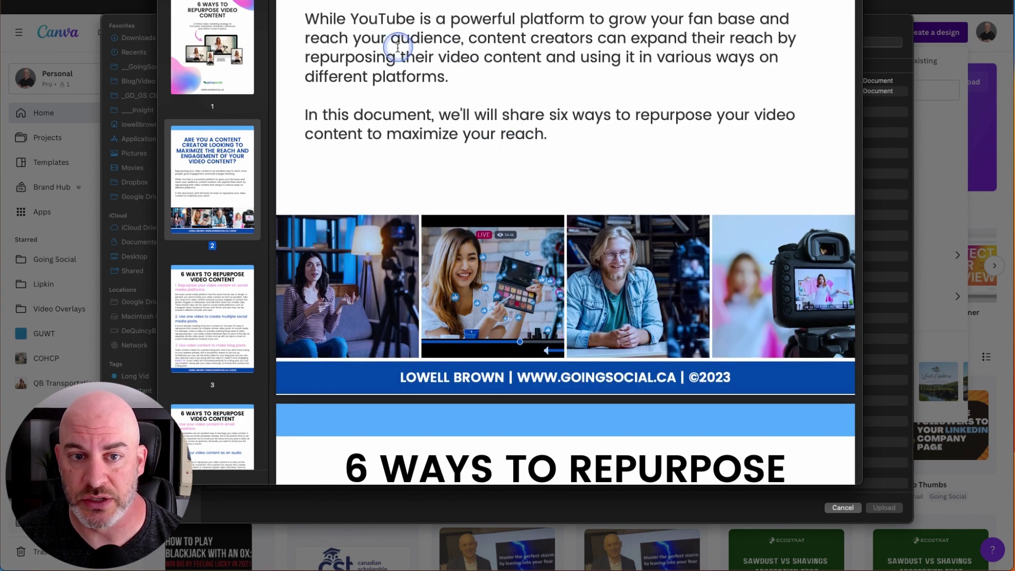
triple_click(397, 40)
left_click(403, 45)
left_click_drag(404, 45, 547, 62)
left_click(547, 62)
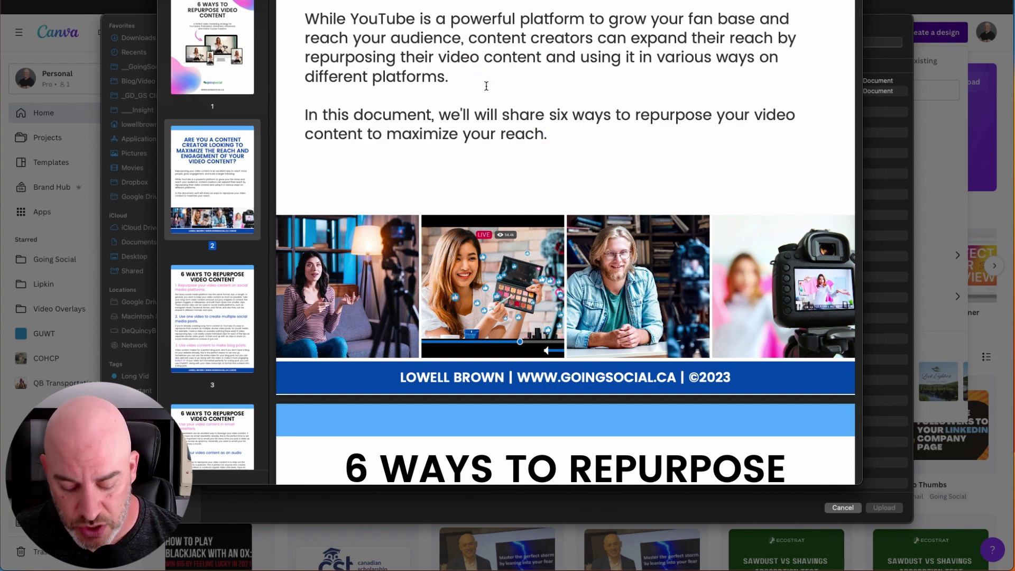
key("space")
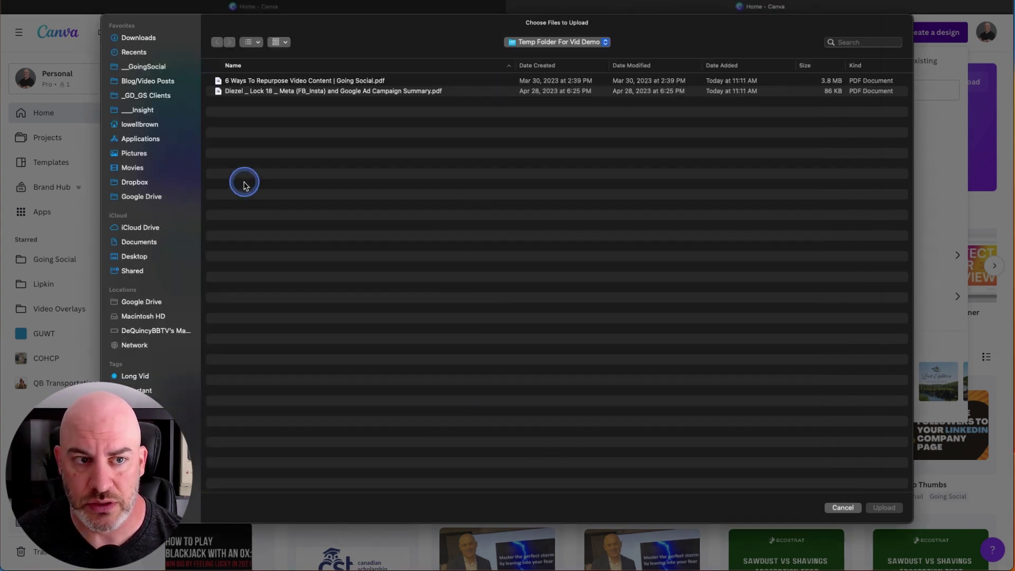
- Upload the Diezel campaign summary PDF into Canva as a new design
double_click(307, 91)
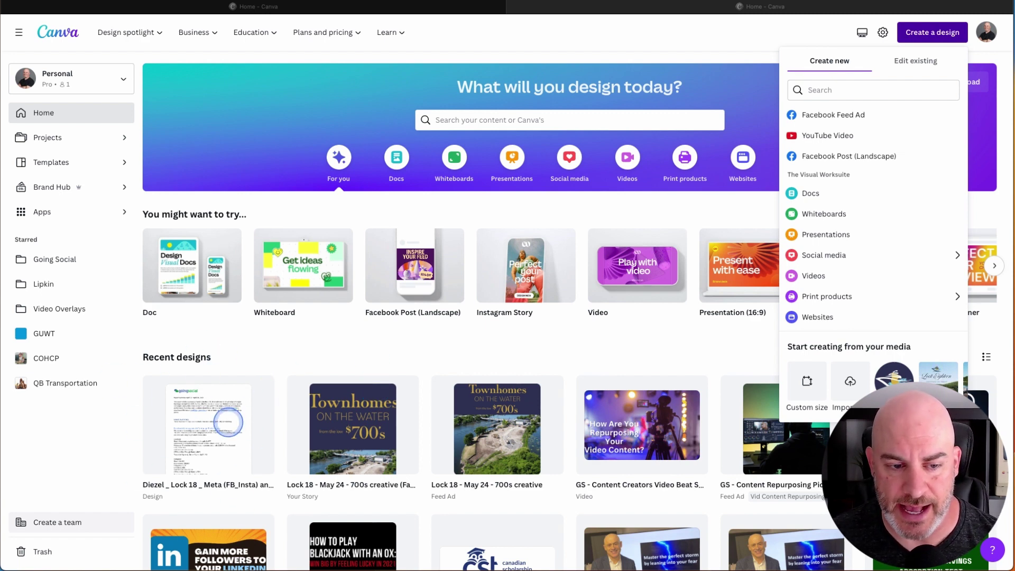
scroll(232, 444, "down", 3)
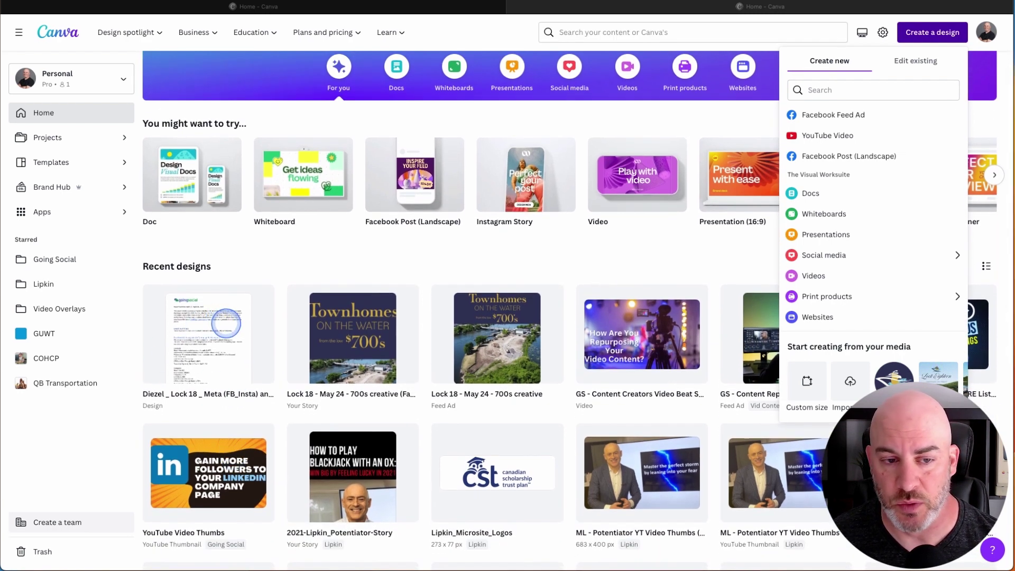
- Open the imported campaign summary from Recent designs in the editor
left_click(216, 343)
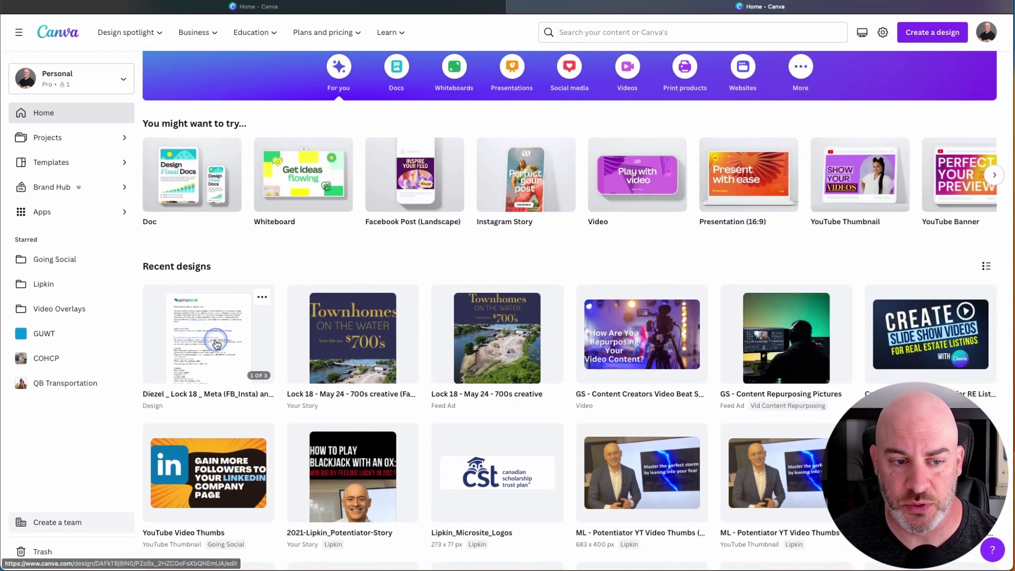
left_click(216, 344)
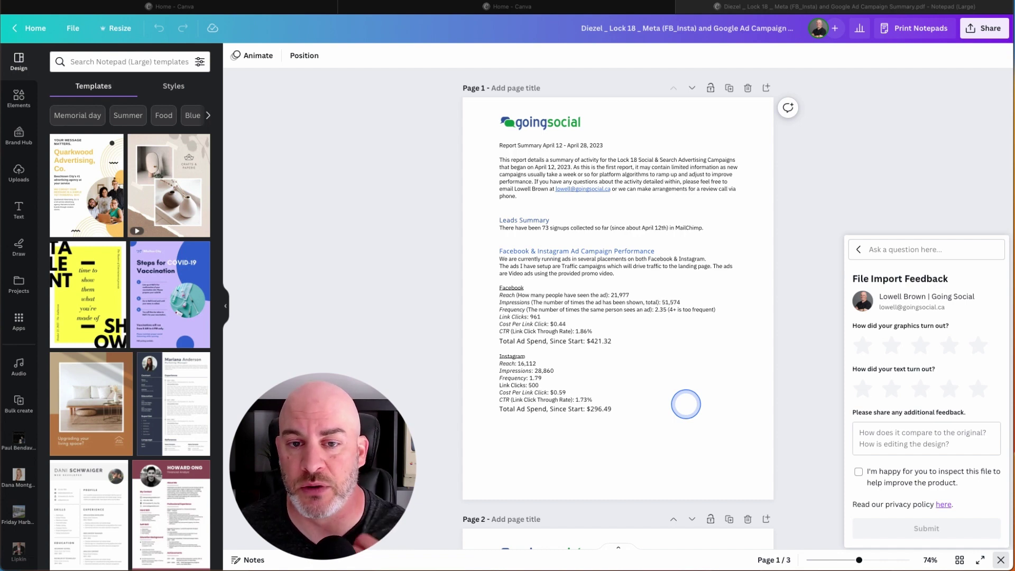
scroll(685, 404, "down", 6)
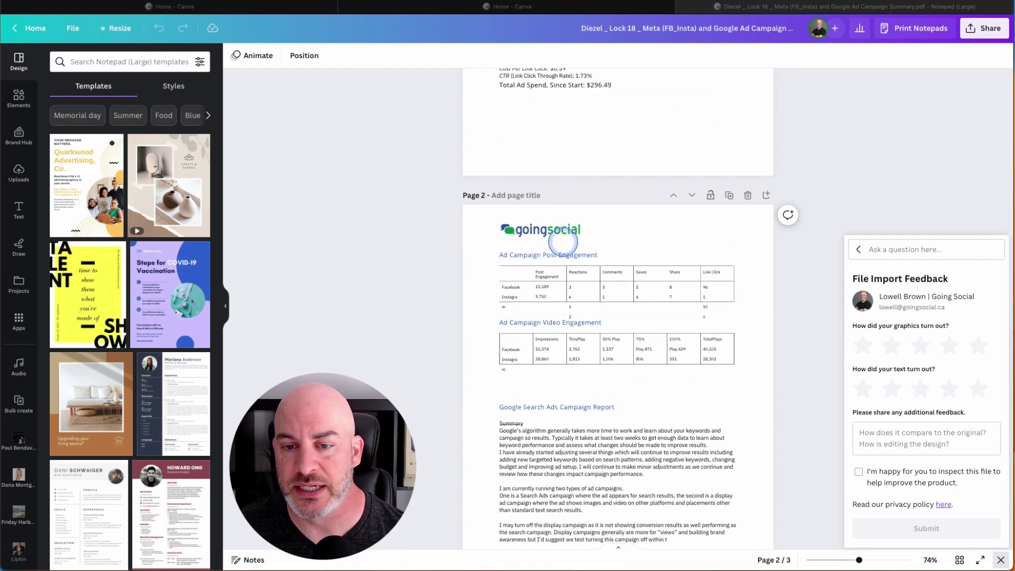
scroll(704, 374, "down", 1)
scroll(704, 374, "down", 1)
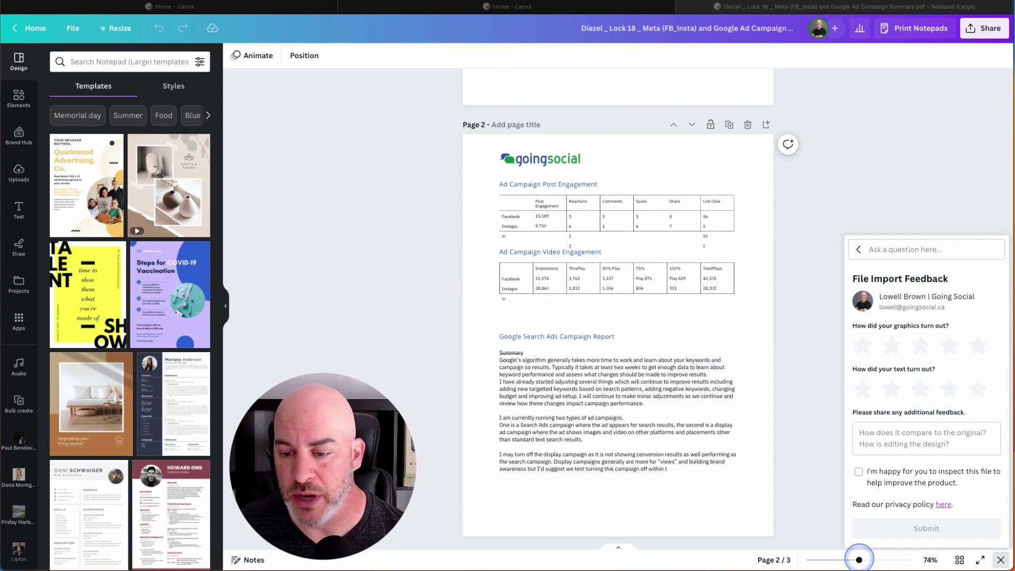
left_click(859, 560)
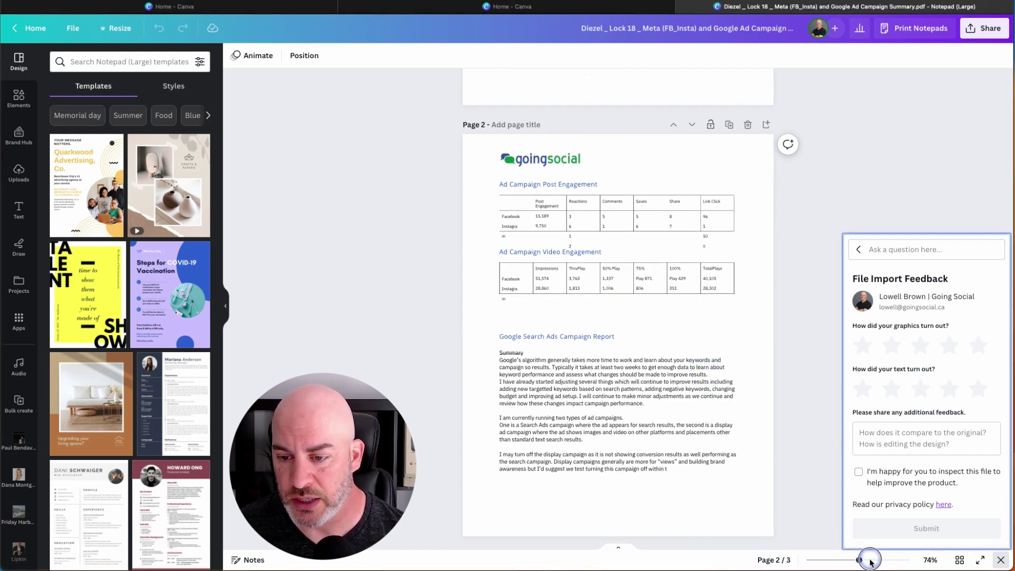
left_click(871, 561)
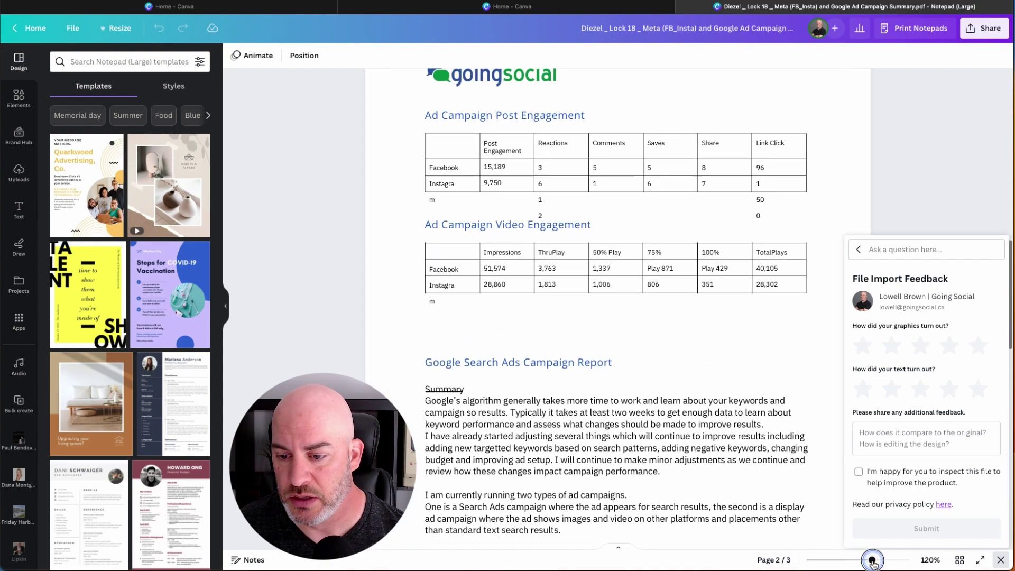
mouse_move(872, 563)
left_mouse_down()
mouse_move(881, 563)
mouse_move(857, 561)
mouse_move(873, 563)
left_mouse_up()
scroll(747, 446, "right", 1)
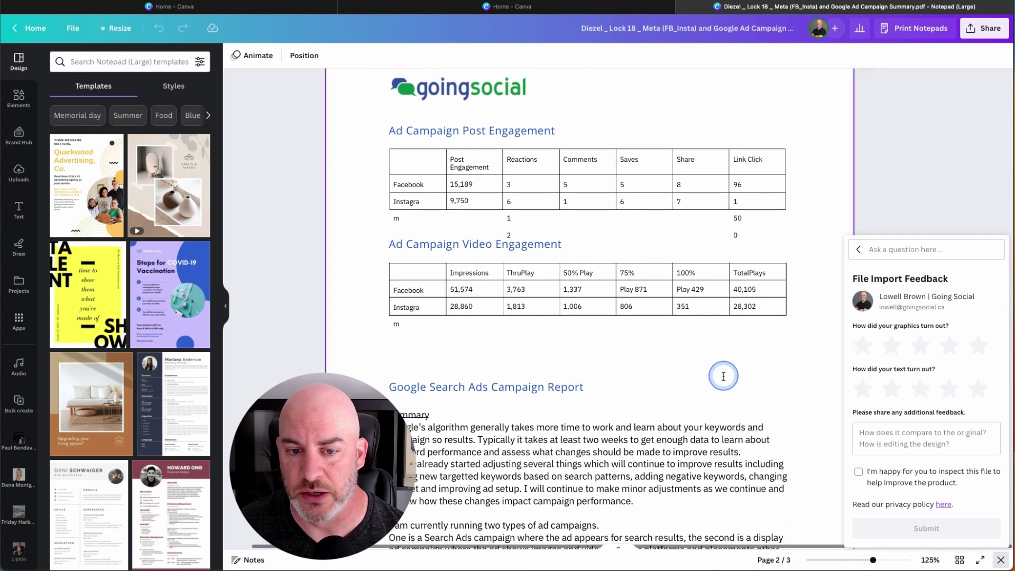
scroll(723, 376, "up", 2)
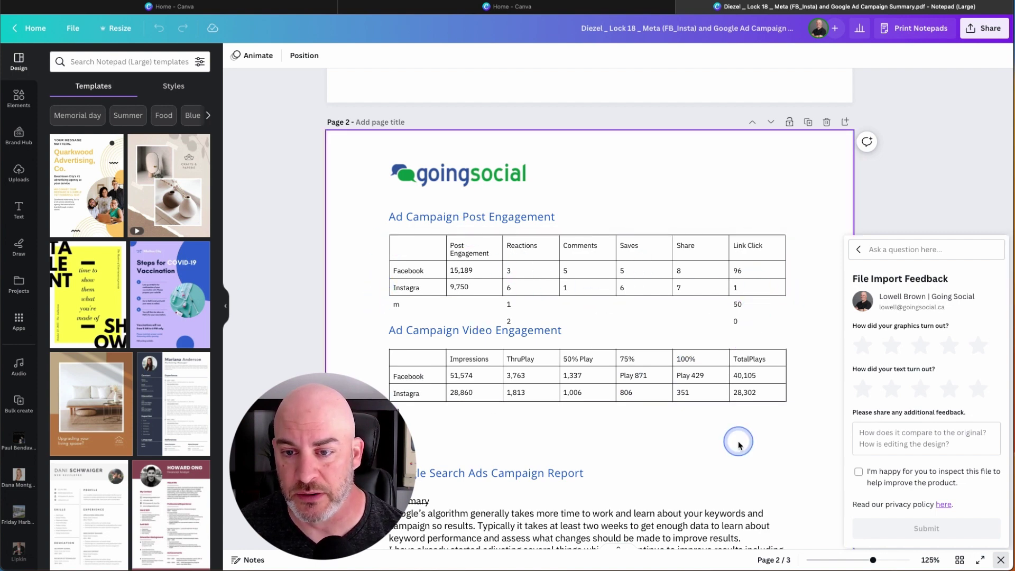
scroll(711, 478, "down", 3)
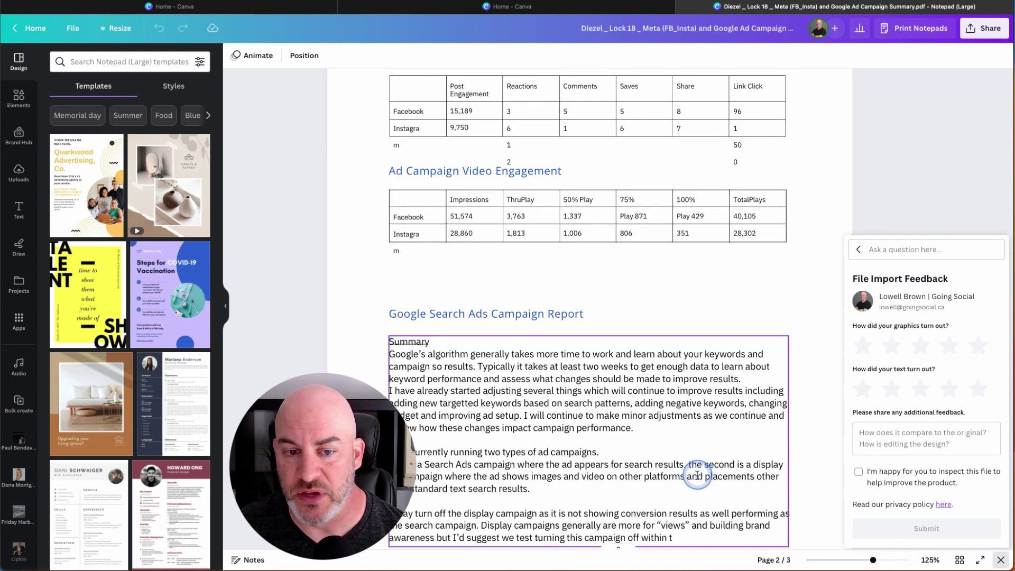
scroll(697, 474, "down", 6)
scroll(698, 475, "down", 7)
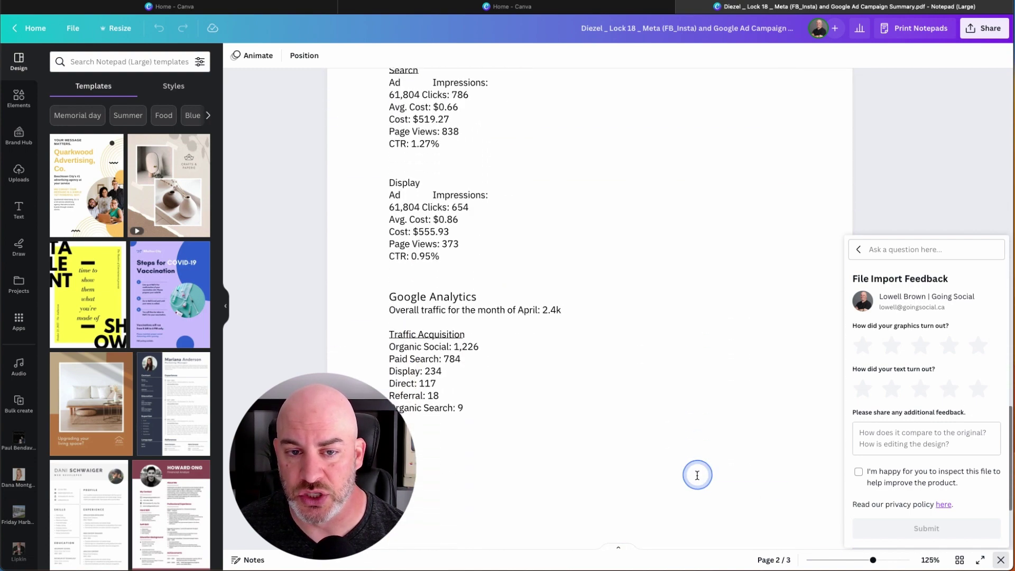
scroll(697, 475, "up", 15)
scroll(697, 475, "up", 10)
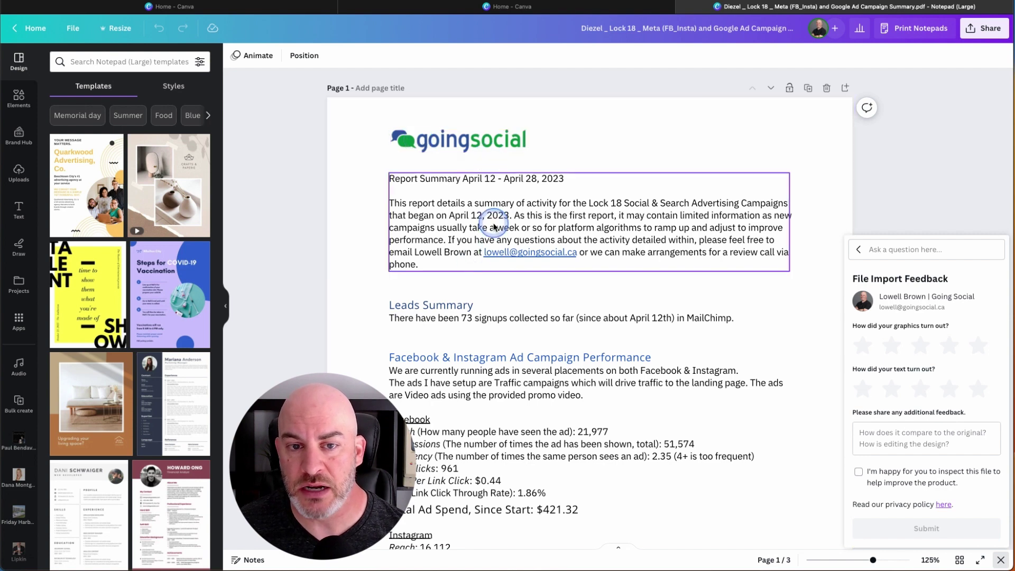
left_click(444, 138)
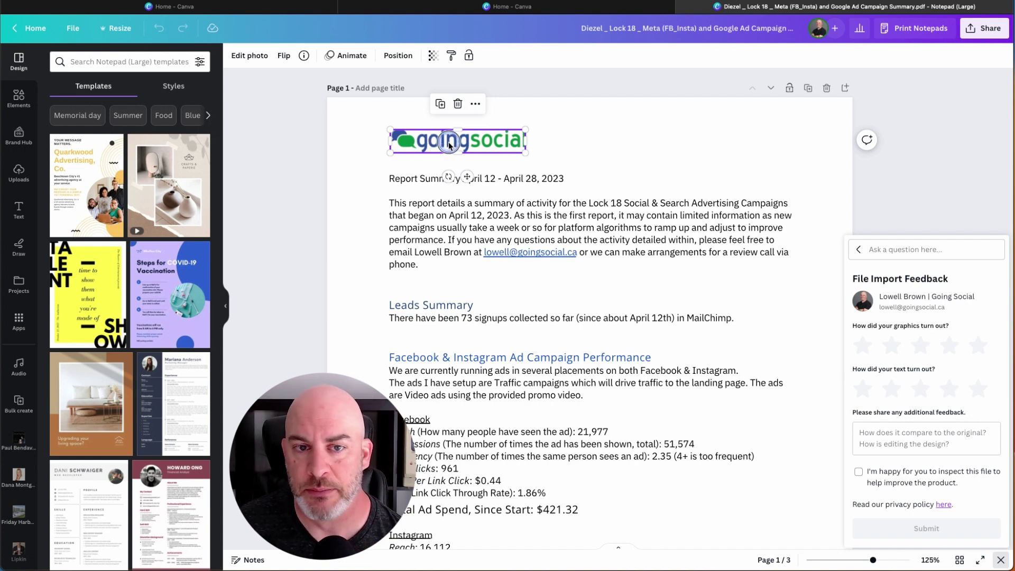
- Move the goingsocial logo top-right and set the Report Summary title to size 18 in Chunk Five
left_click_drag(442, 142, 753, 142)
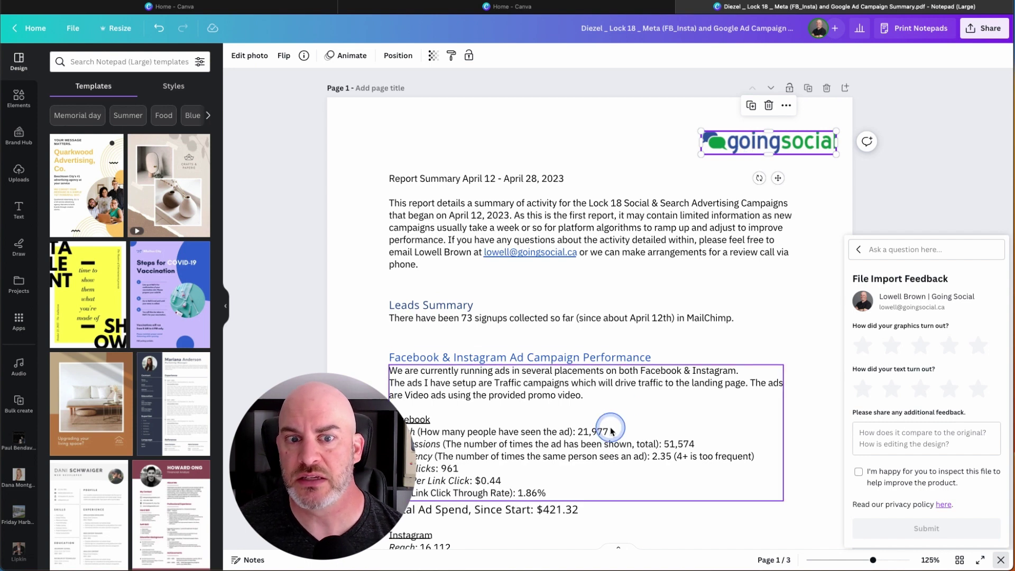
left_click(432, 179)
triple_click(433, 179)
left_click(433, 179)
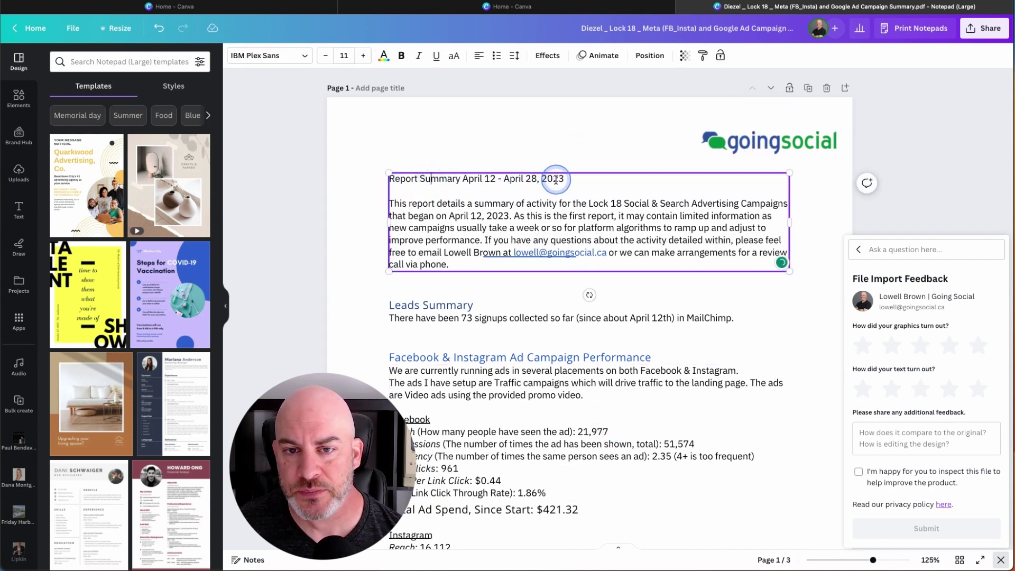
left_click_drag(564, 179, 389, 179)
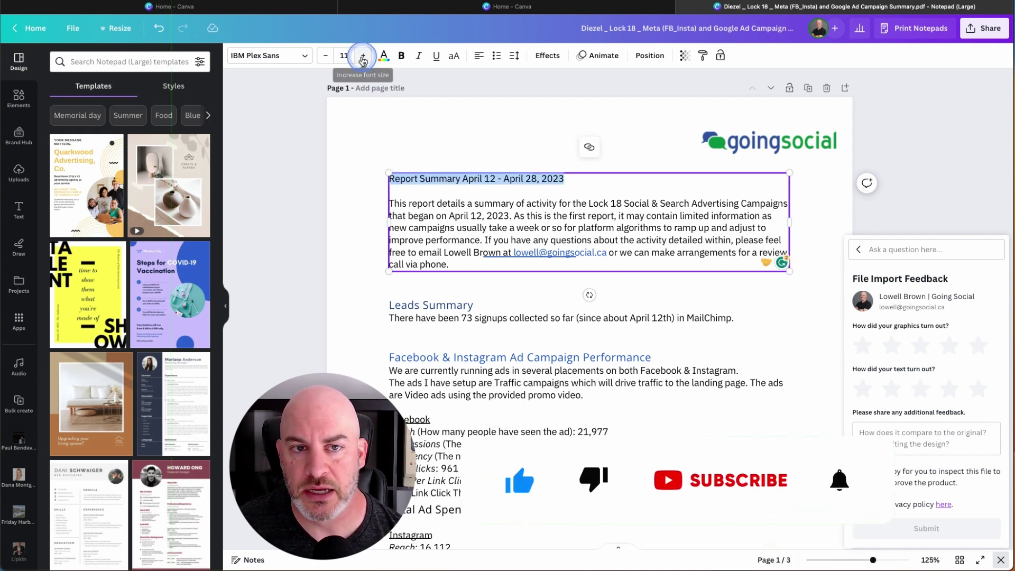
left_click(362, 55)
left_click(362, 56)
left_click(362, 55)
left_click(363, 56)
left_click(363, 55)
left_click(362, 55)
left_click(362, 56)
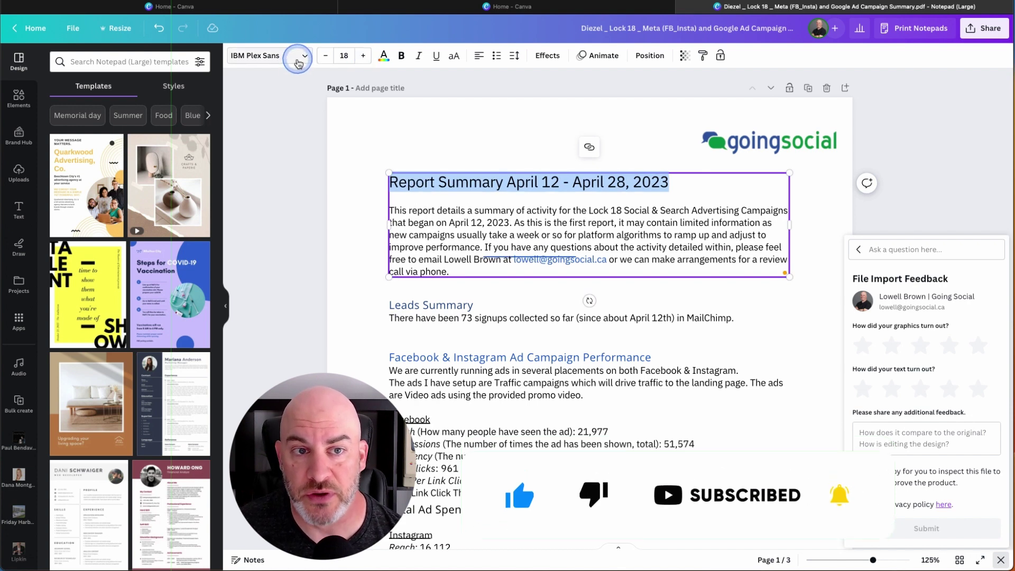
left_click(294, 55)
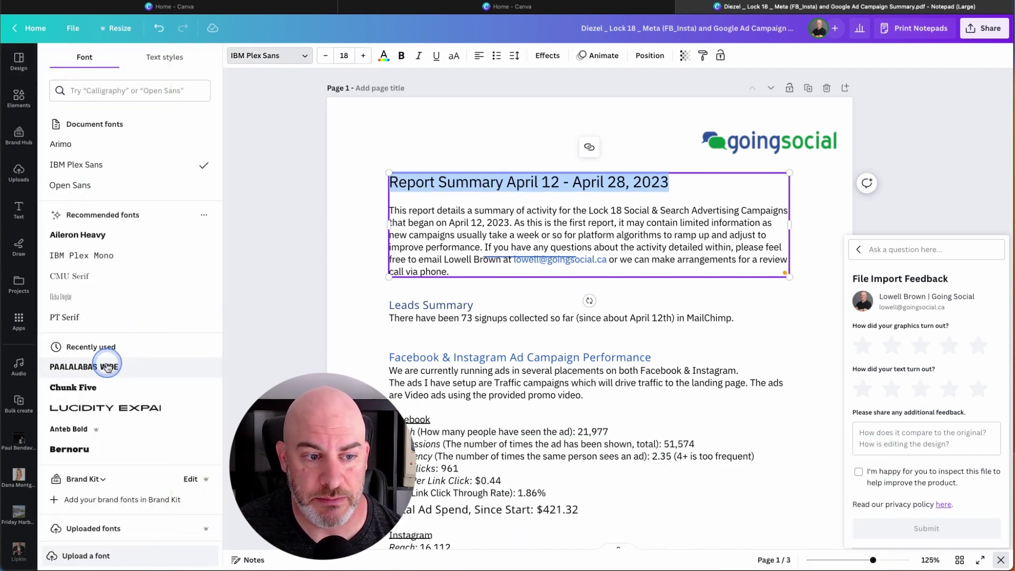
left_click(92, 388)
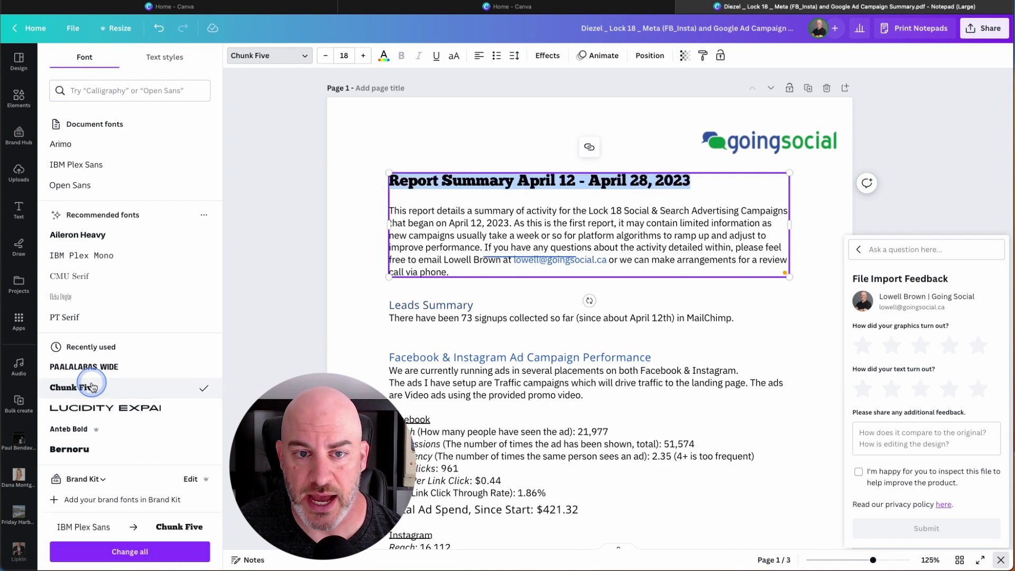
left_click(357, 158)
left_click(340, 301)
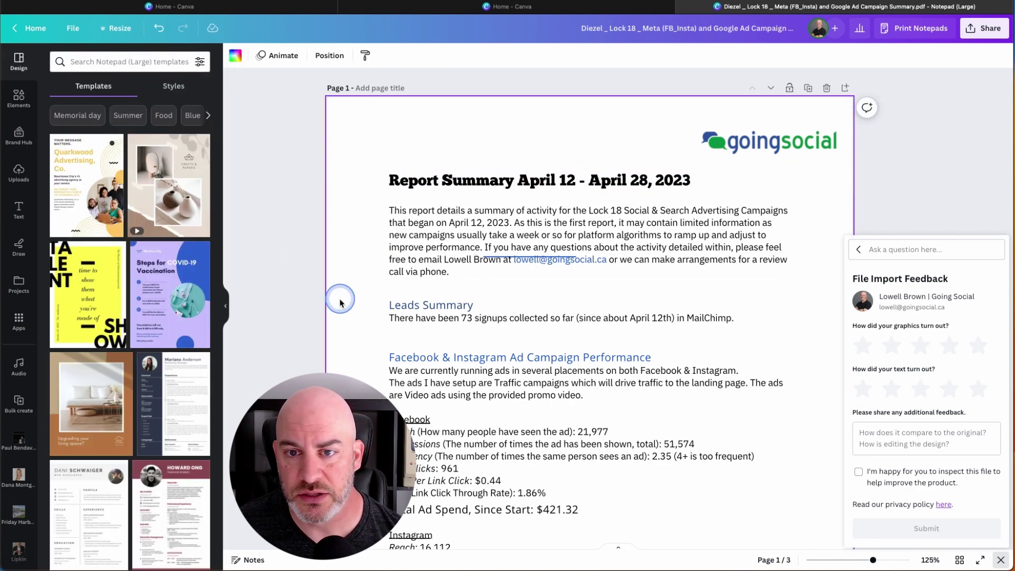
- Make 'April 12, 2023' in the intro paragraph bold and yellow
double_click(434, 215)
left_click(451, 223)
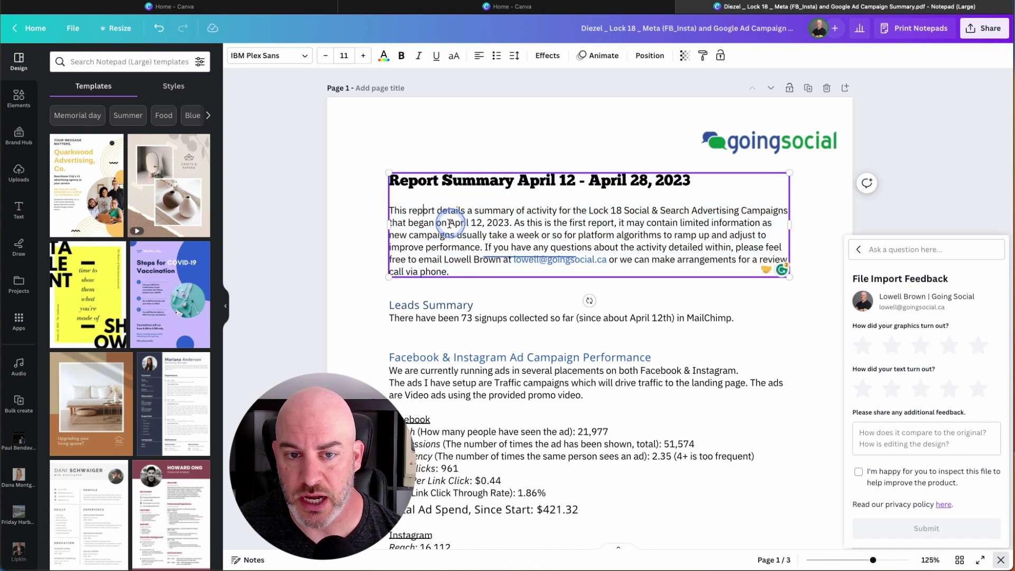
left_click_drag(450, 223, 508, 218)
left_click(402, 56)
left_click(384, 55)
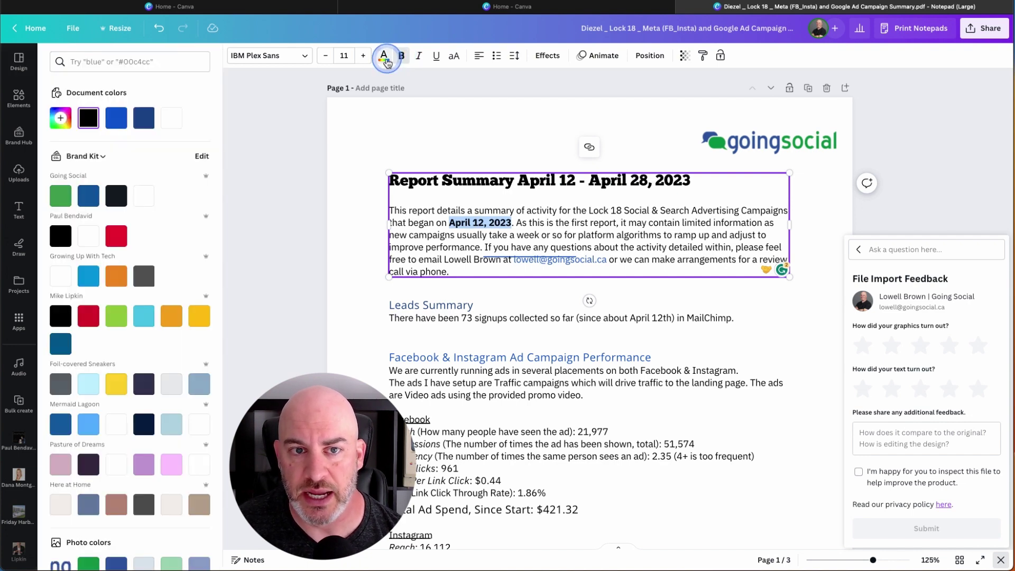
left_click(116, 383)
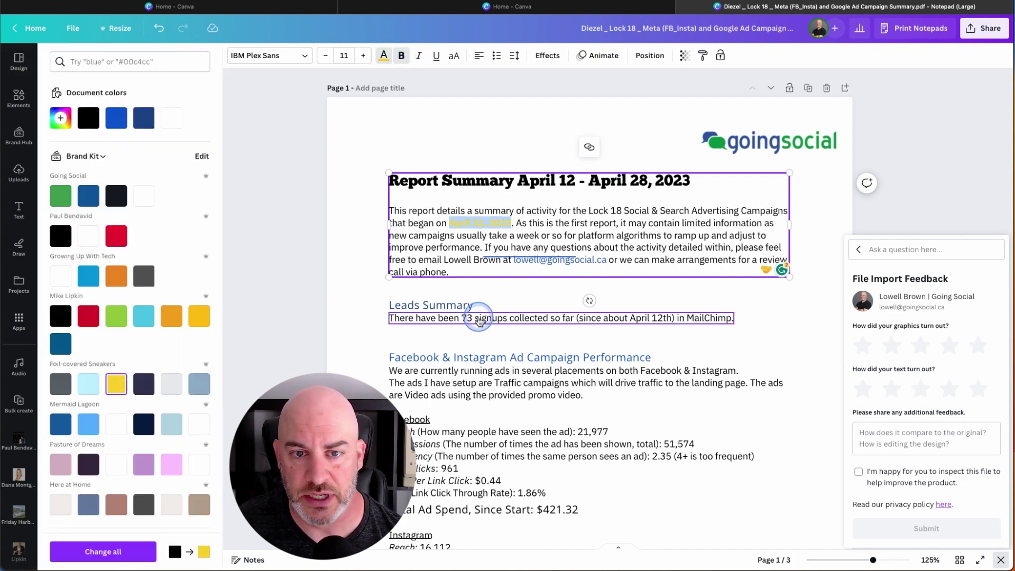
left_click(554, 213)
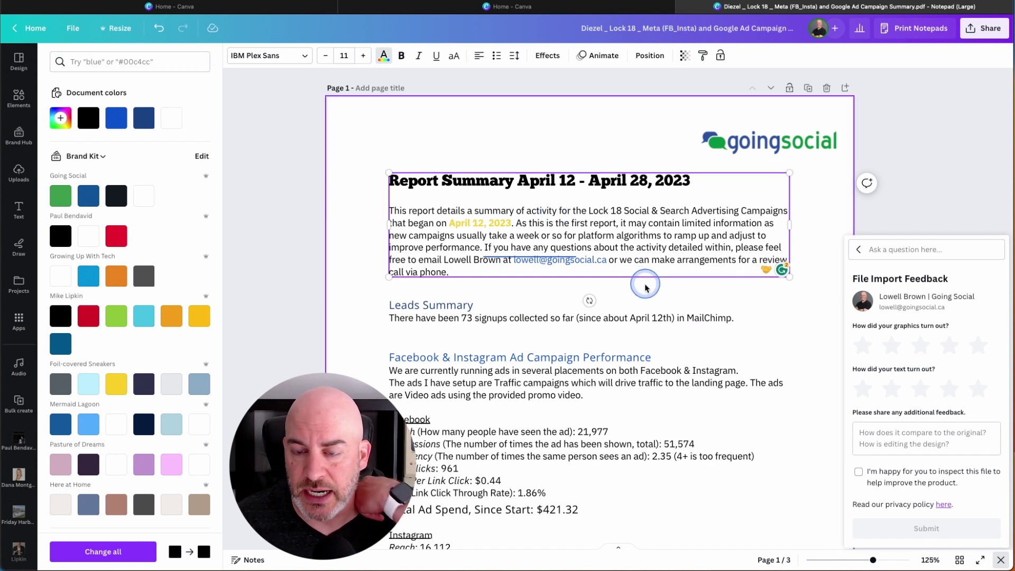
- Move the signups line and the Leads Summary heading down above the Facebook & Instagram section
scroll(645, 412, "down", 1)
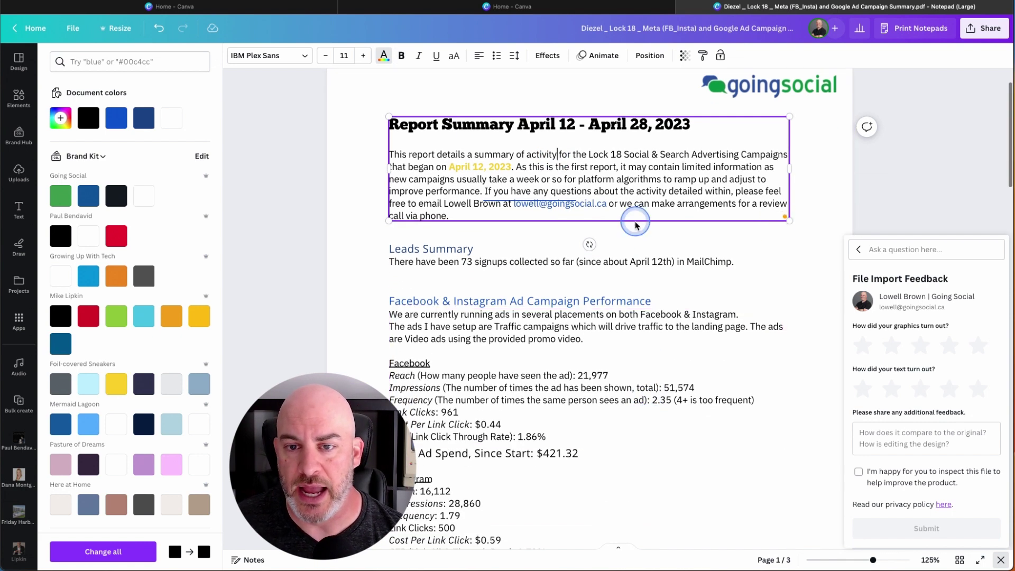
left_click(487, 254)
key("Escape")
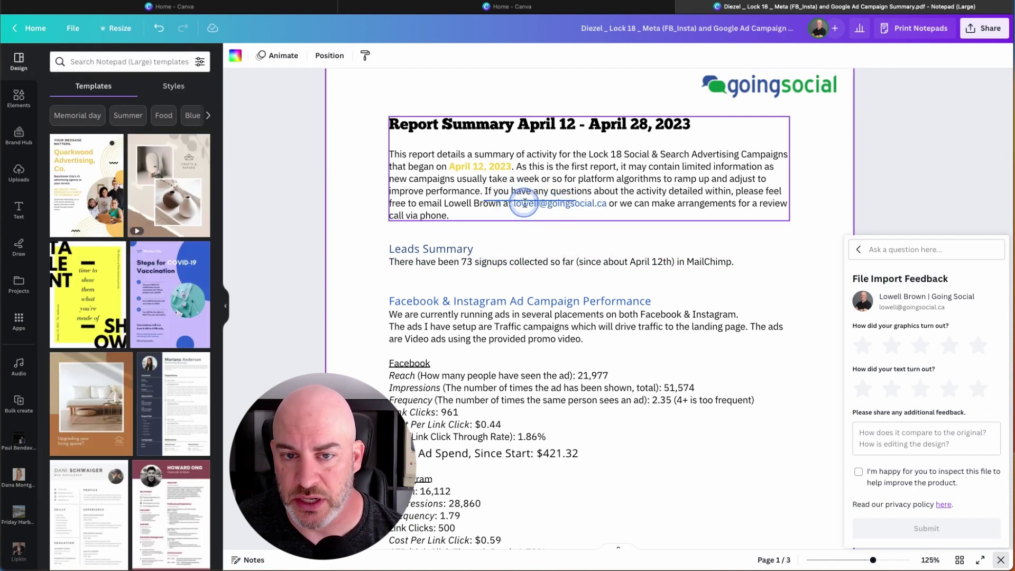
scroll(522, 230, "down", 3)
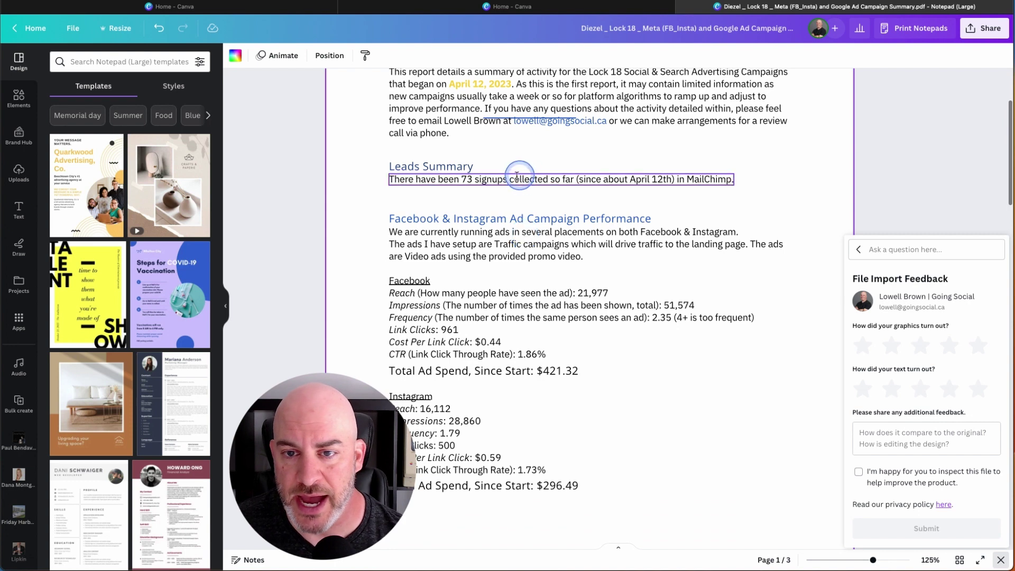
left_click_drag(419, 183, 419, 204)
left_click(417, 167)
left_click_drag(417, 167, 417, 193)
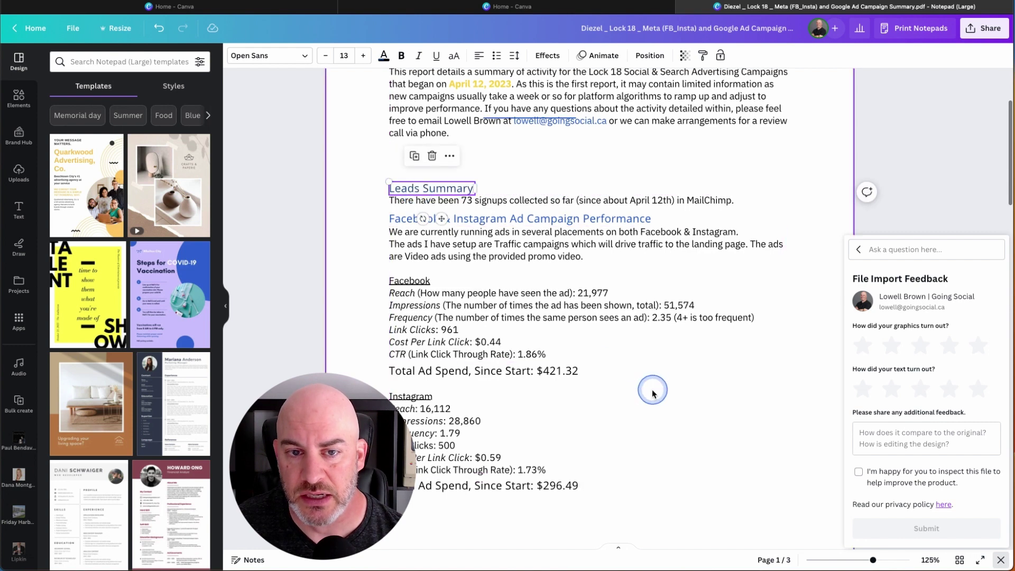
- Move the Instagram stats block and its Total Ad Spend line lower on page 1
scroll(658, 436, "down", 1)
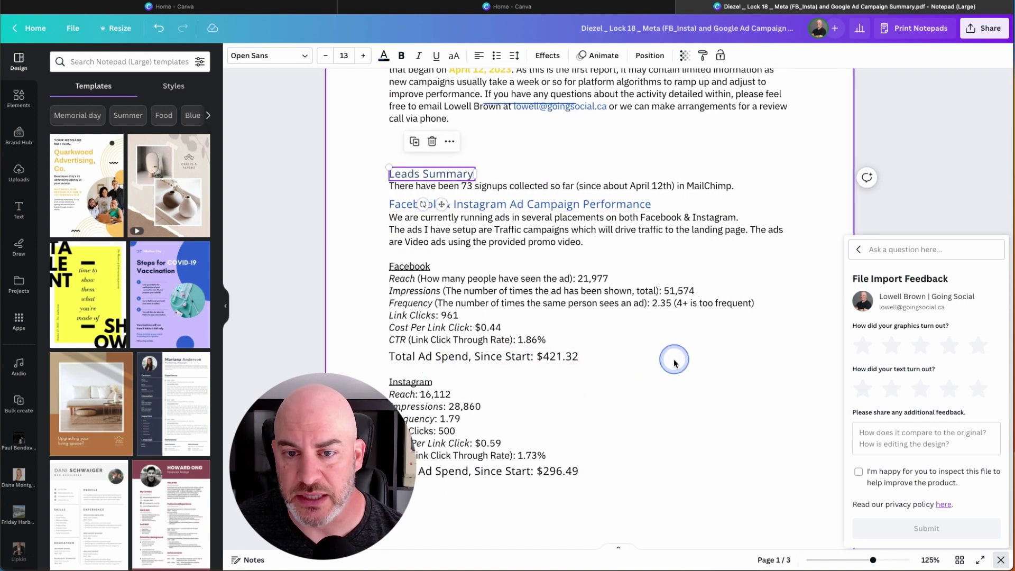
scroll(675, 362, "down", 3)
scroll(674, 359, "down", 2)
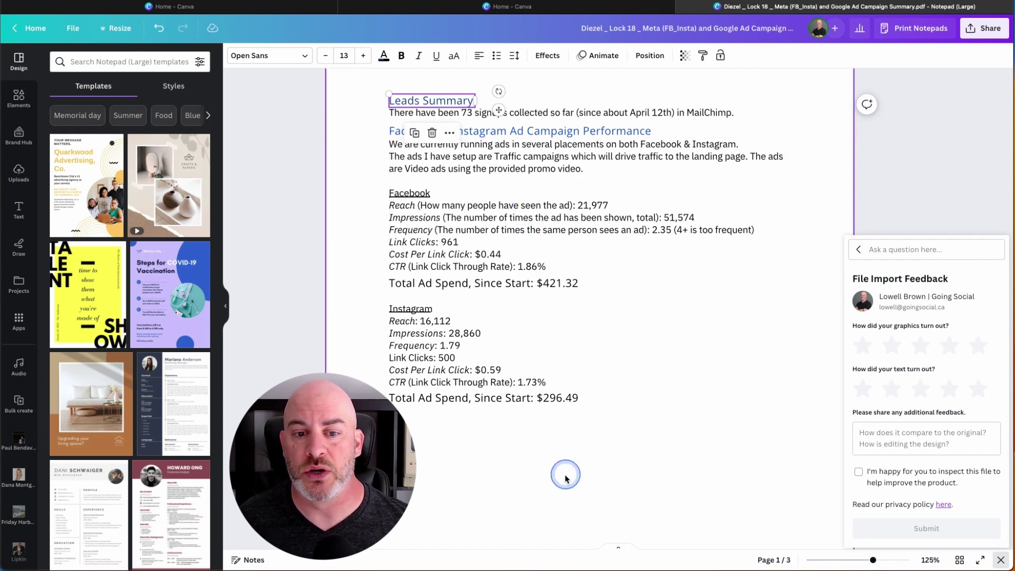
left_click(406, 321)
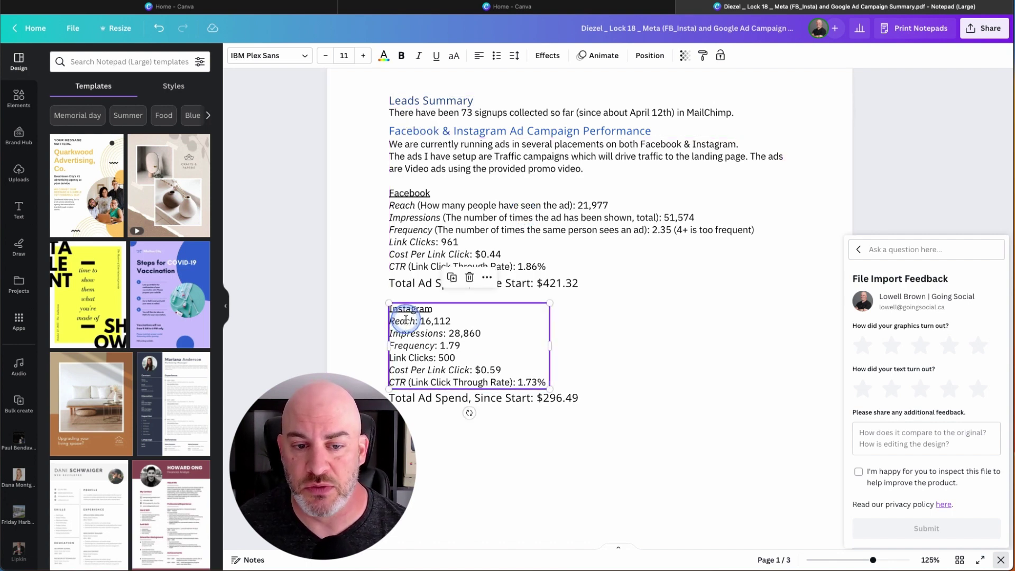
left_click(422, 397, "shift")
left_click_drag(424, 344, 419, 484)
left_click(616, 416)
scroll(634, 413, "down", 15)
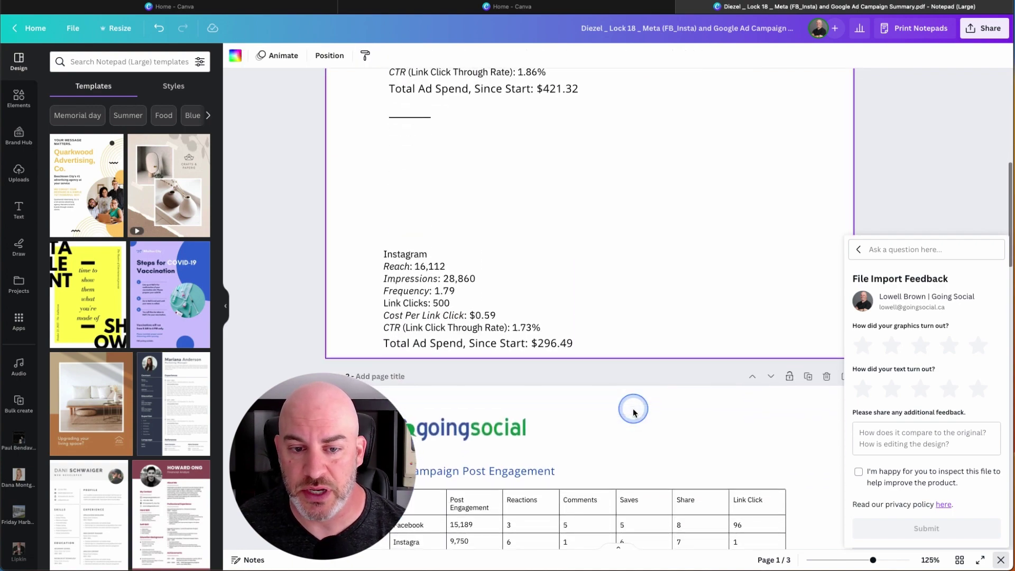
scroll(633, 412, "down", 10)
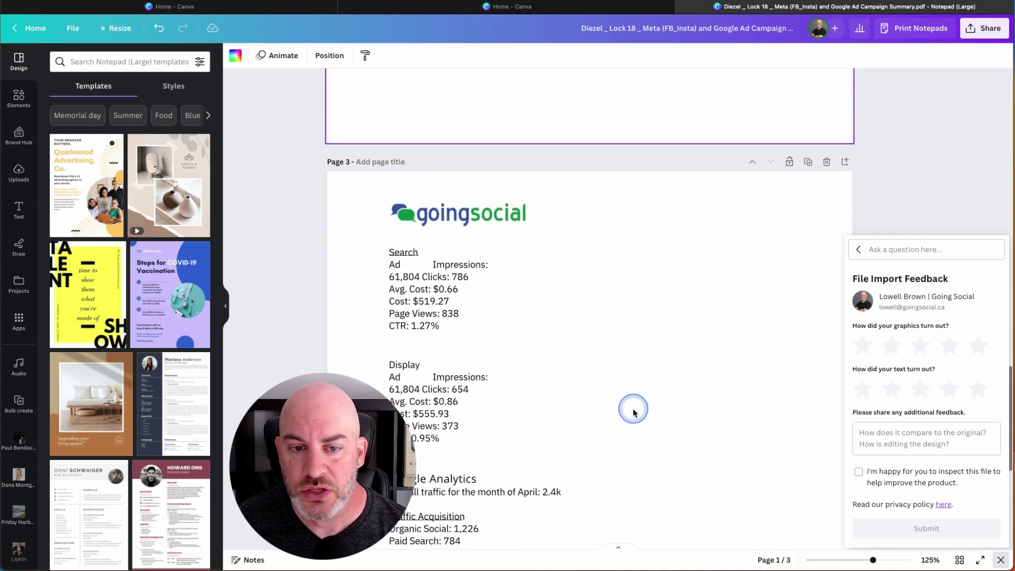
- Add the recently used LinkedIn graphic to page 3, shrunk and placed beside the Search stats
scroll(633, 412, "down", 5)
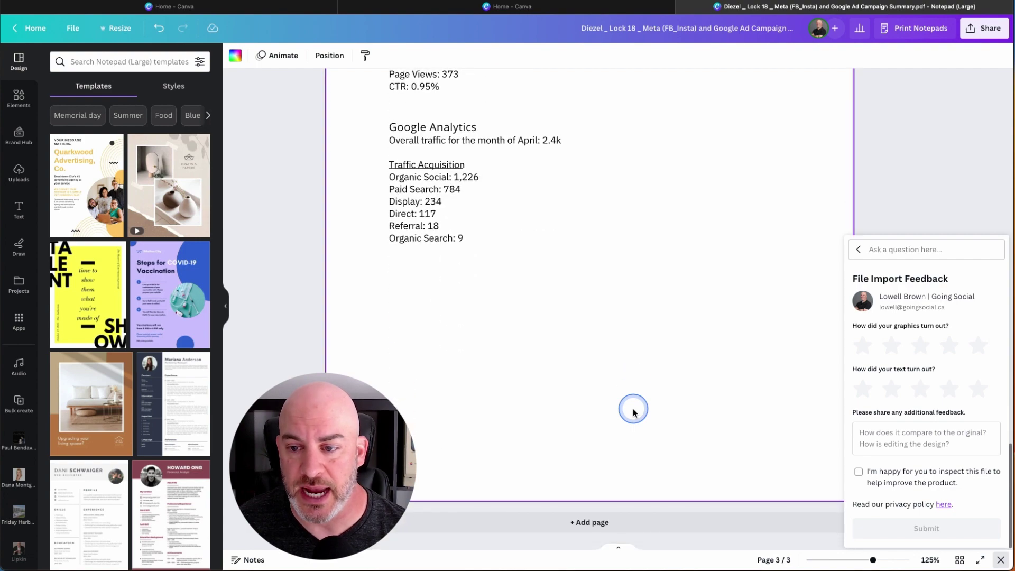
key("Home")
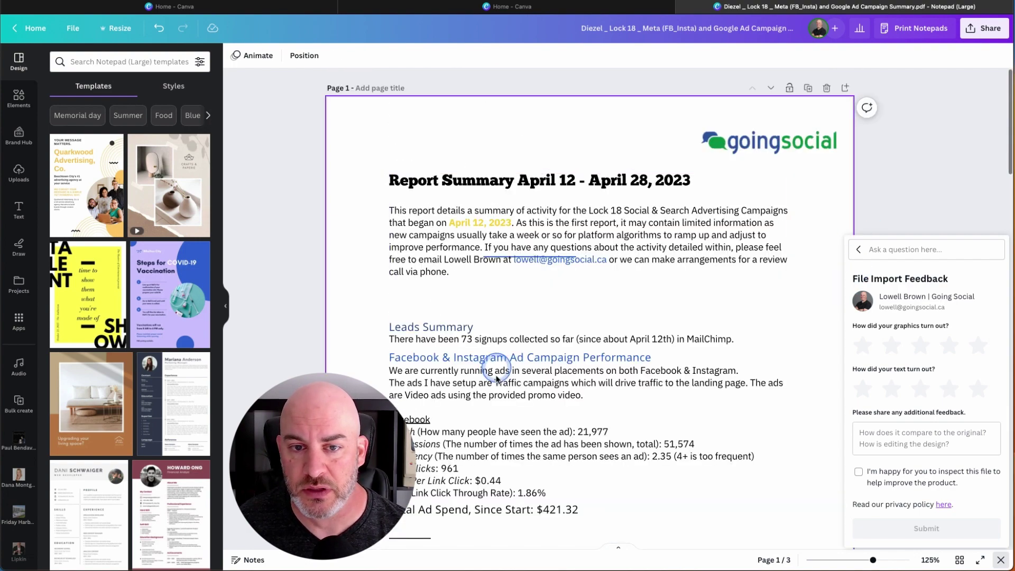
scroll(498, 385, "down", 10)
scroll(498, 388, "down", 10)
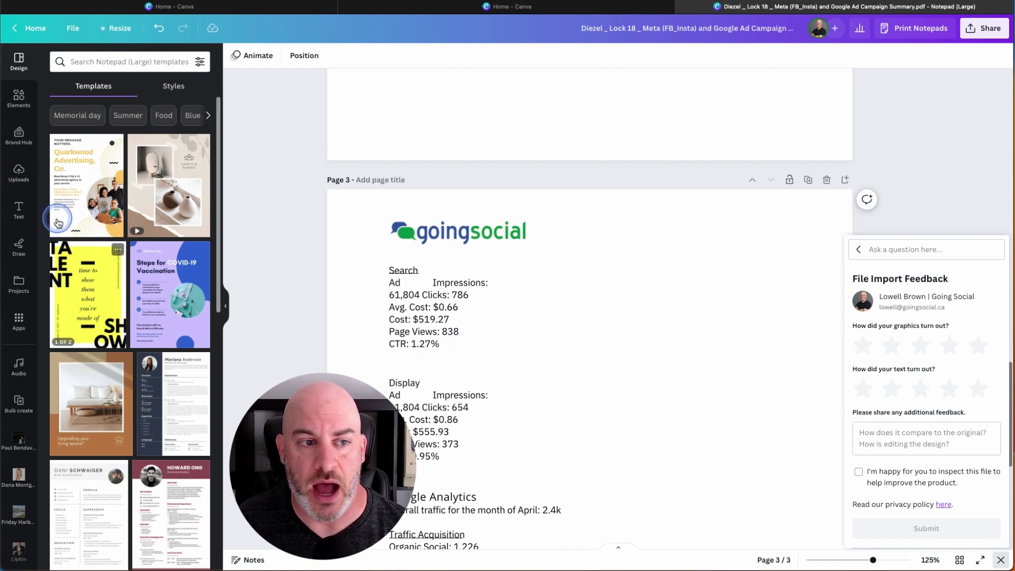
left_click(18, 101)
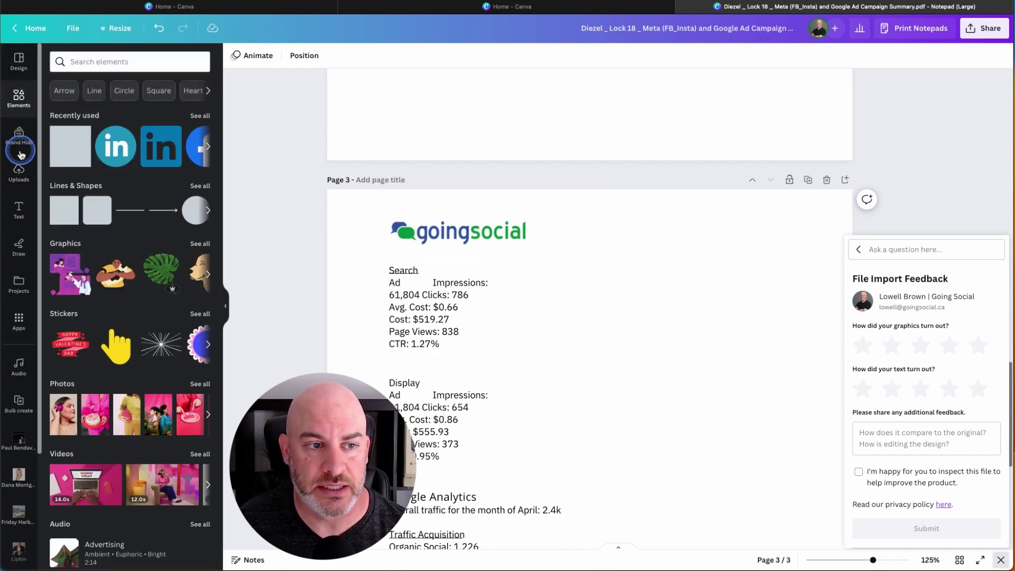
left_click(106, 138)
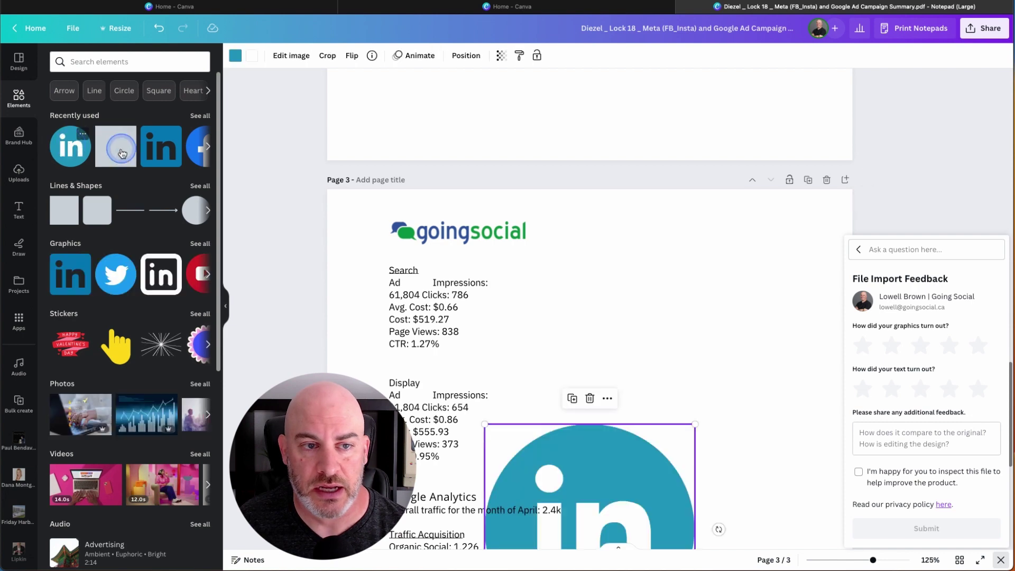
left_click_drag(622, 438, 692, 270)
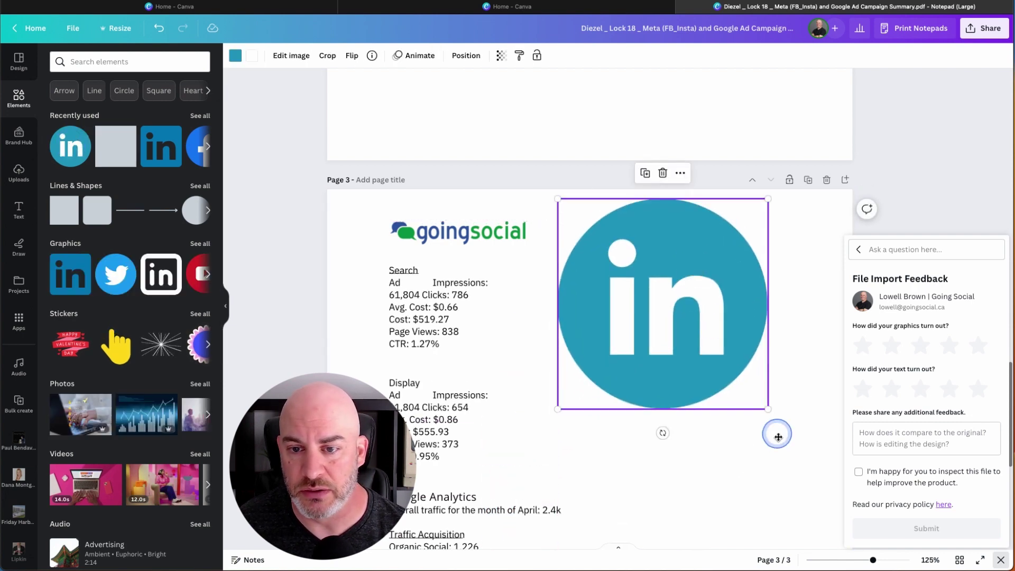
left_click_drag(768, 408, 576, 280)
left_click_drag(576, 232, 608, 340)
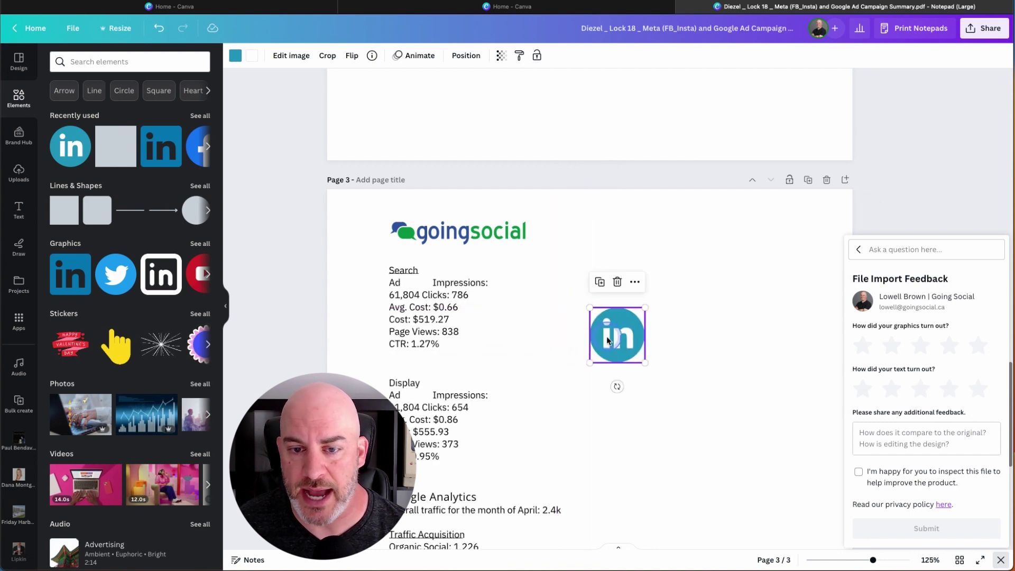
left_click(21, 211)
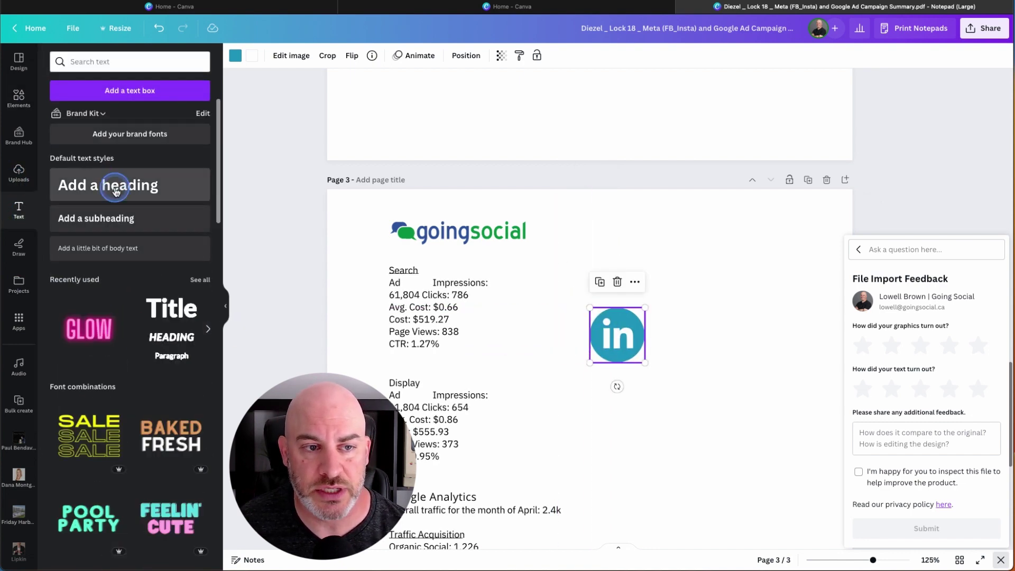
- Add an 'Add a heading' text box to page 3, shrink it, and set the LinkedIn icon beside it
left_click(119, 196)
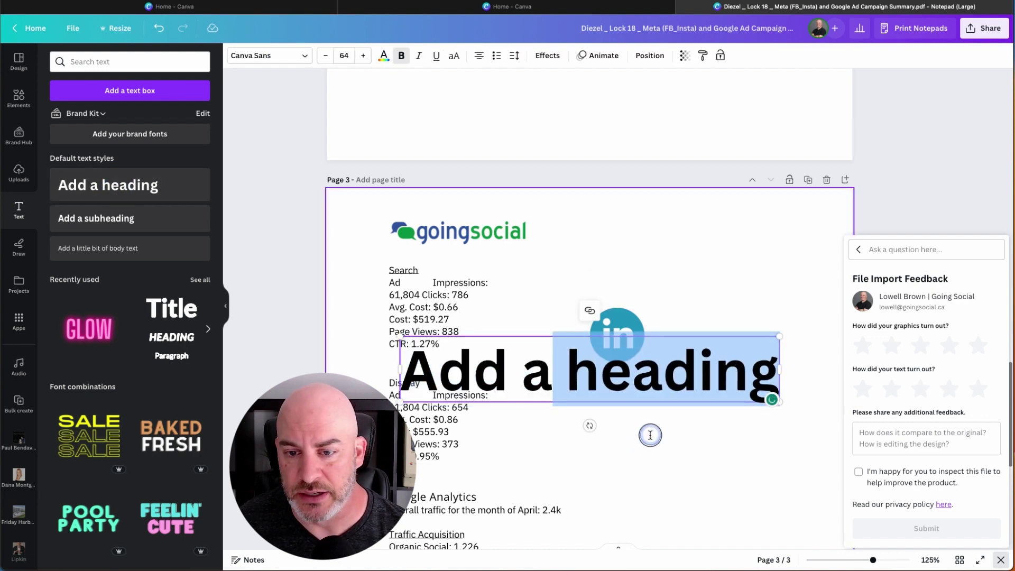
left_click(598, 449)
left_click(516, 392)
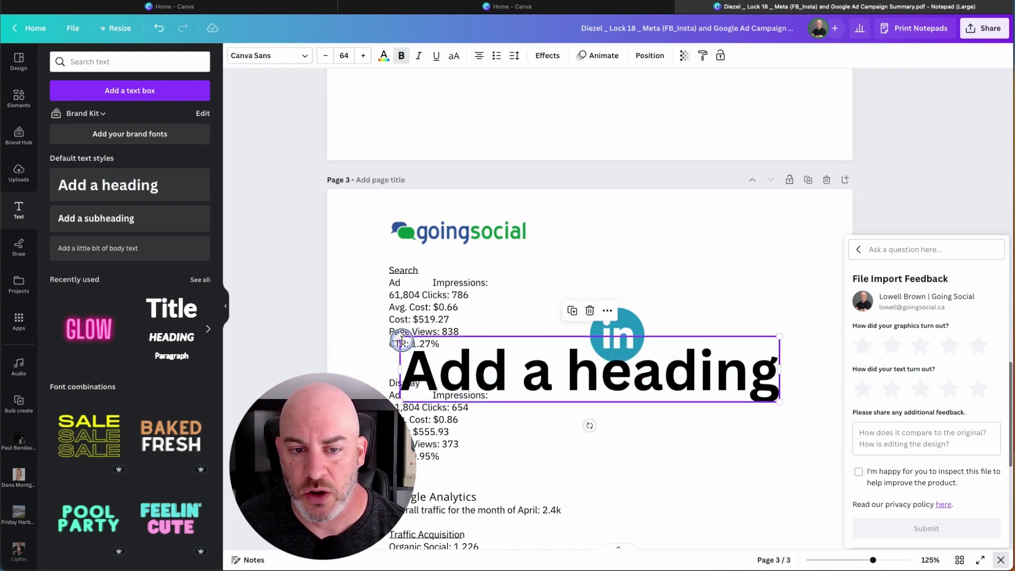
left_click_drag(402, 341, 416, 366)
left_click_drag(785, 429, 721, 272)
left_click_drag(623, 333, 758, 300)
left_click(664, 366)
scroll(653, 405, "down", 1)
scroll(653, 406, "down", 2)
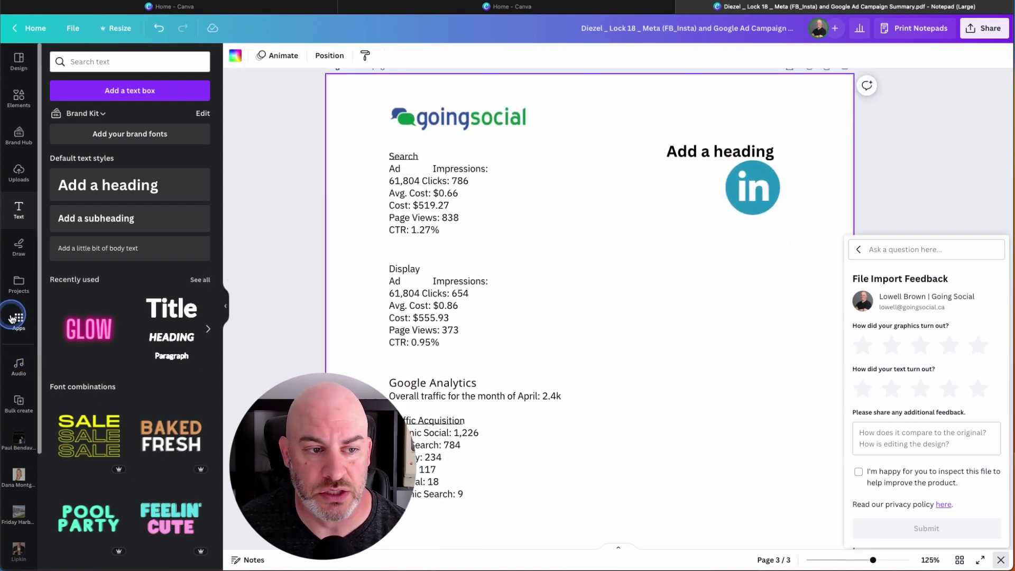
scroll(15, 339, "down", 2)
scroll(17, 347, "up", 2)
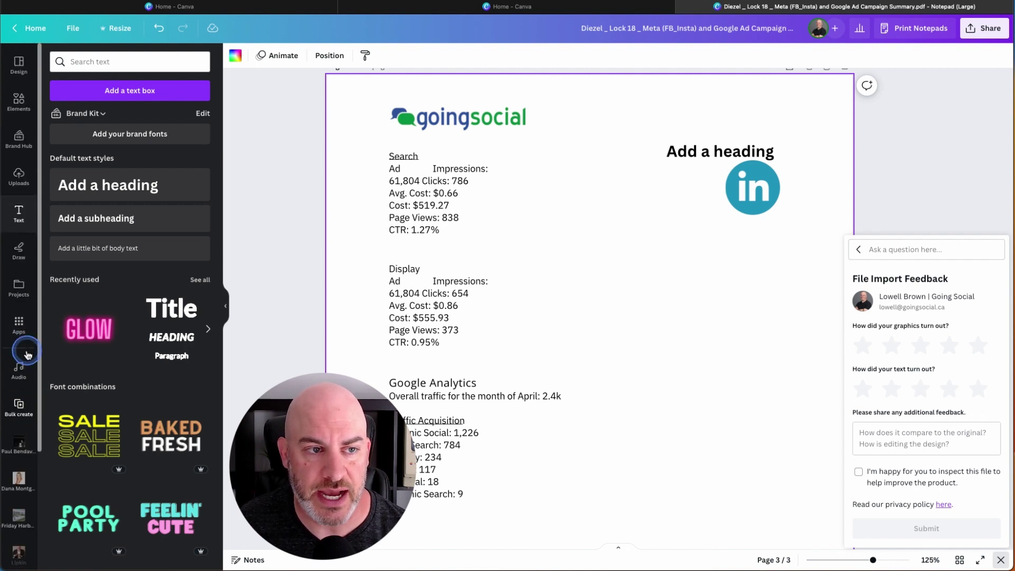
- Add the 14-second pink laptop stock video, shrunk onto page 3's right side
left_click(15, 98)
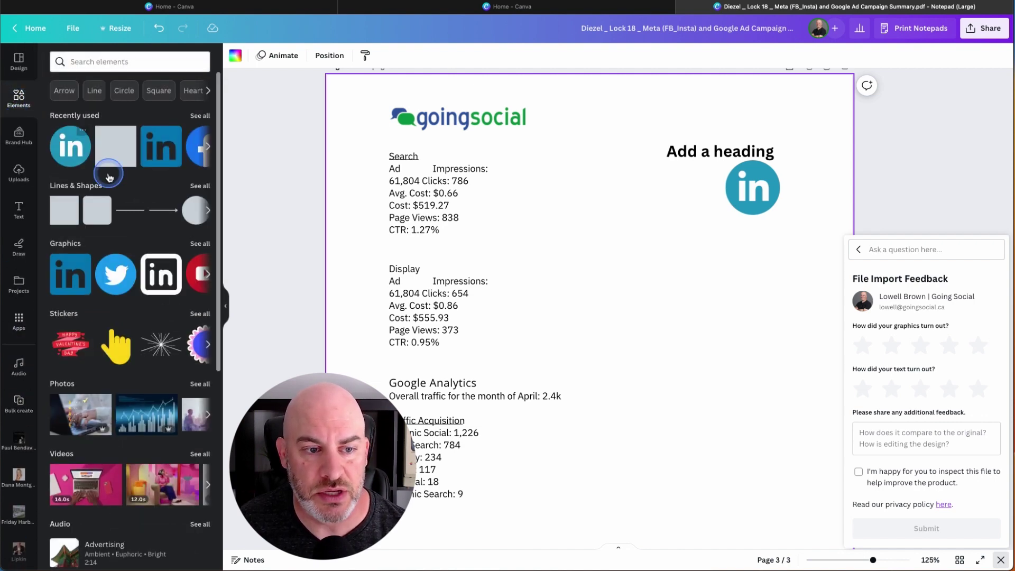
scroll(122, 370, "down", 5)
scroll(126, 402, "down", 1)
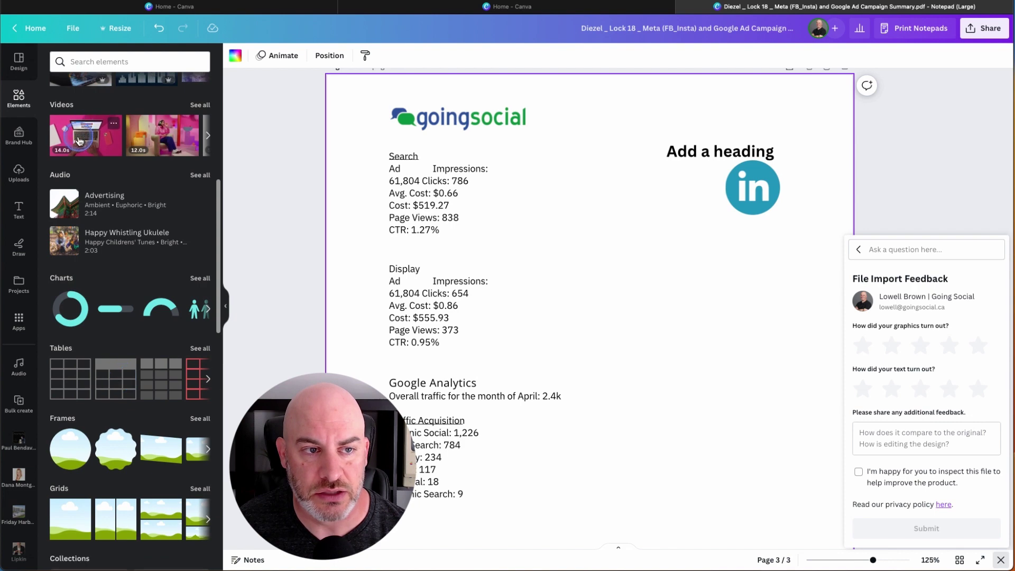
left_click(78, 140)
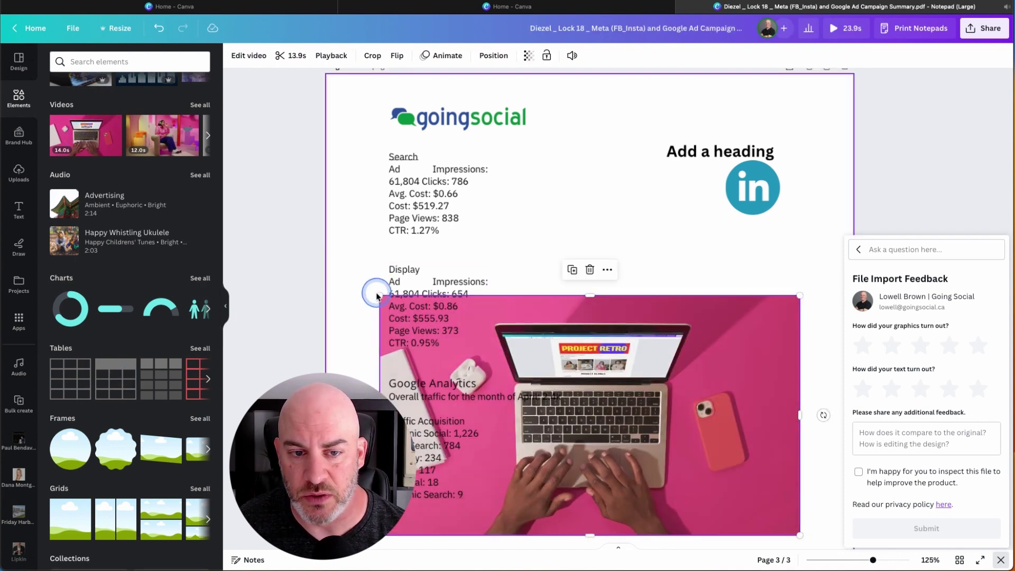
left_click_drag(376, 296, 665, 317)
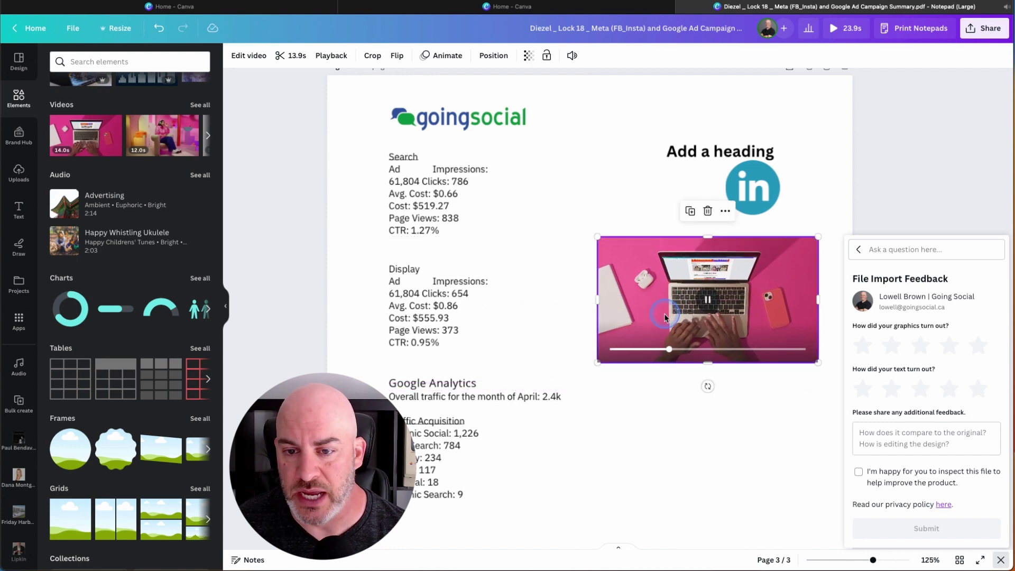
left_click(642, 509)
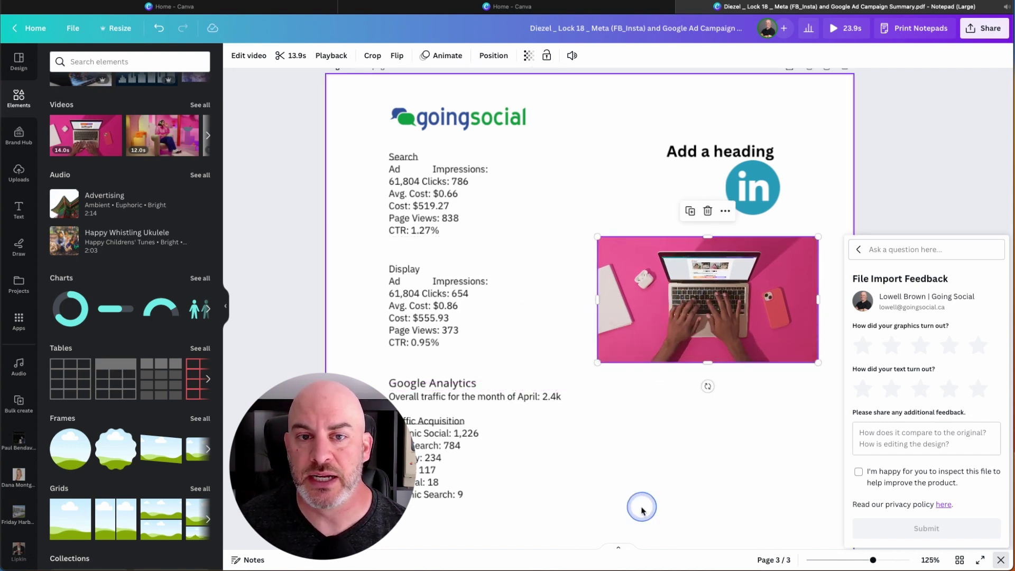
left_click(294, 131)
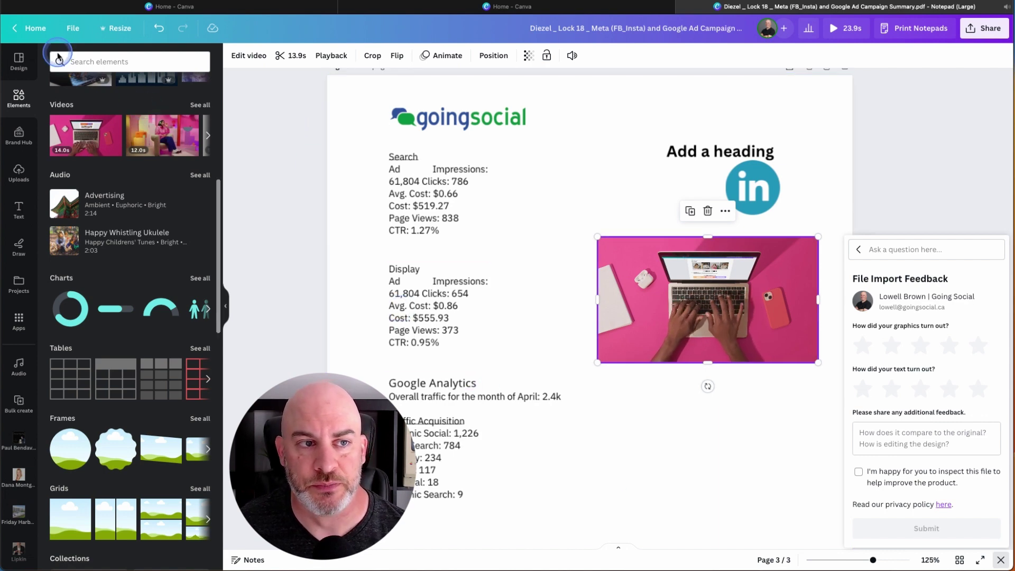
- Import the 6 Ways To Repurpose Video Content PDF from Home and open it in the editor
left_click(37, 31)
left_click(537, 358)
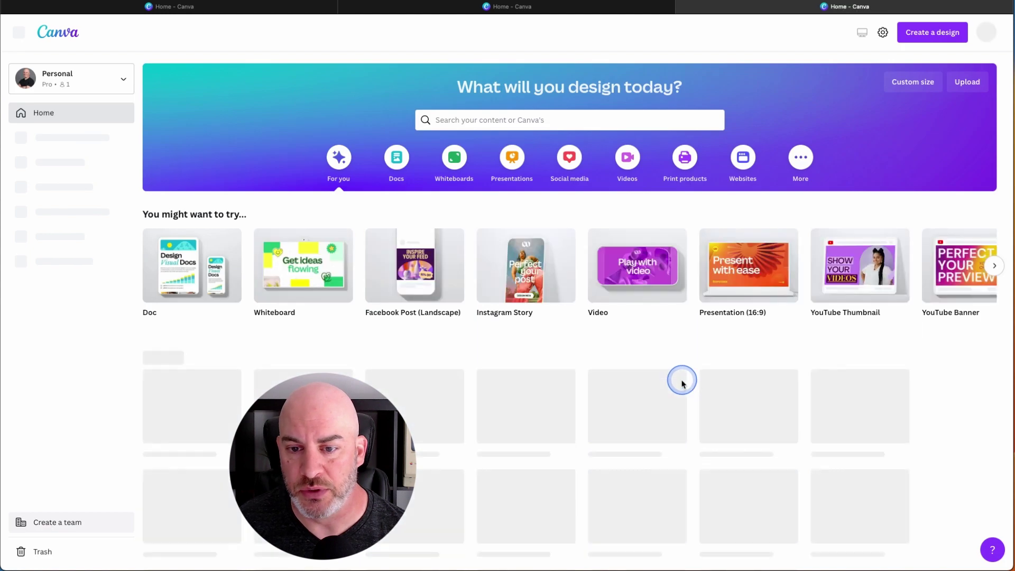
left_click(937, 33)
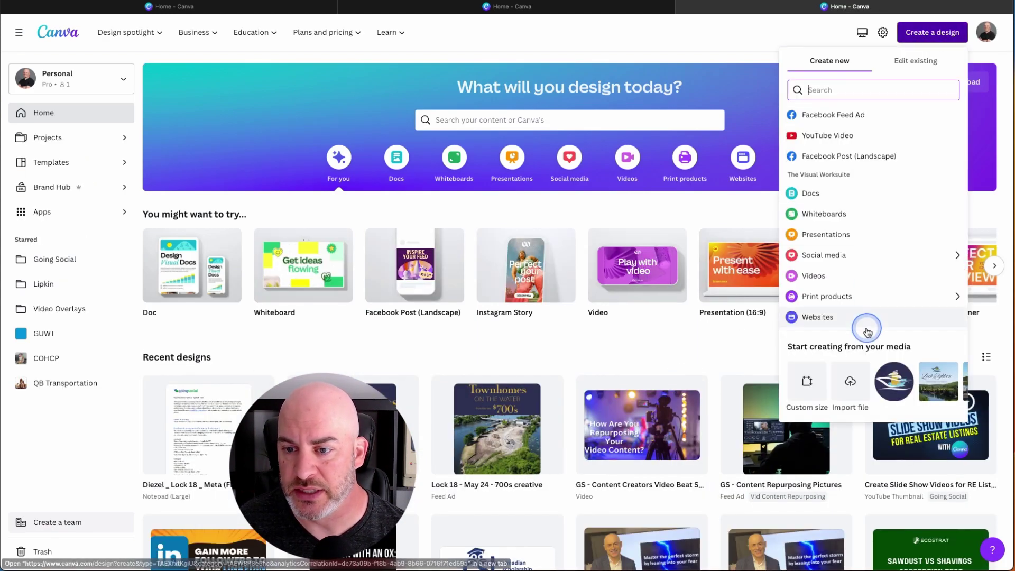
left_click(850, 385)
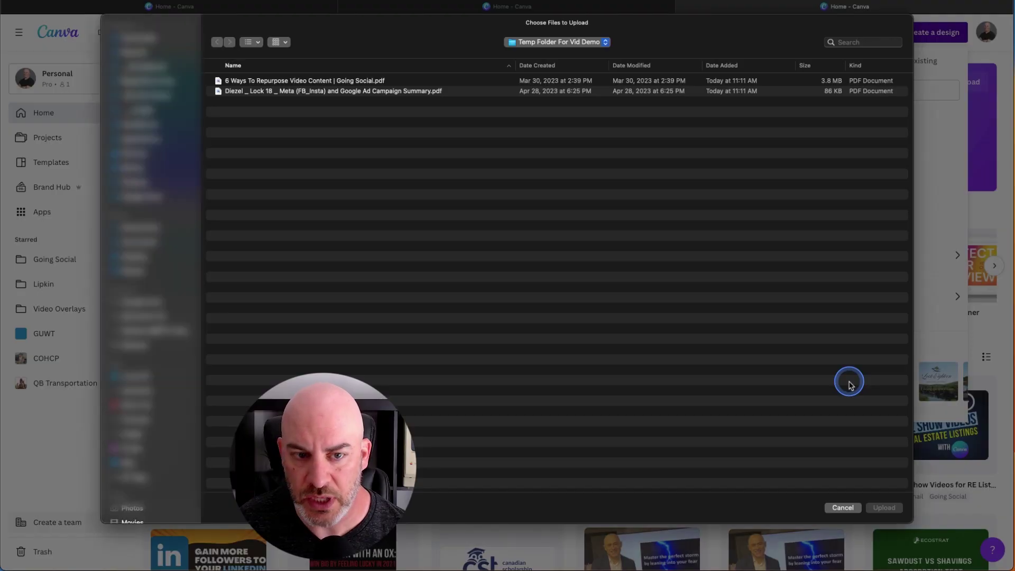
double_click(274, 82)
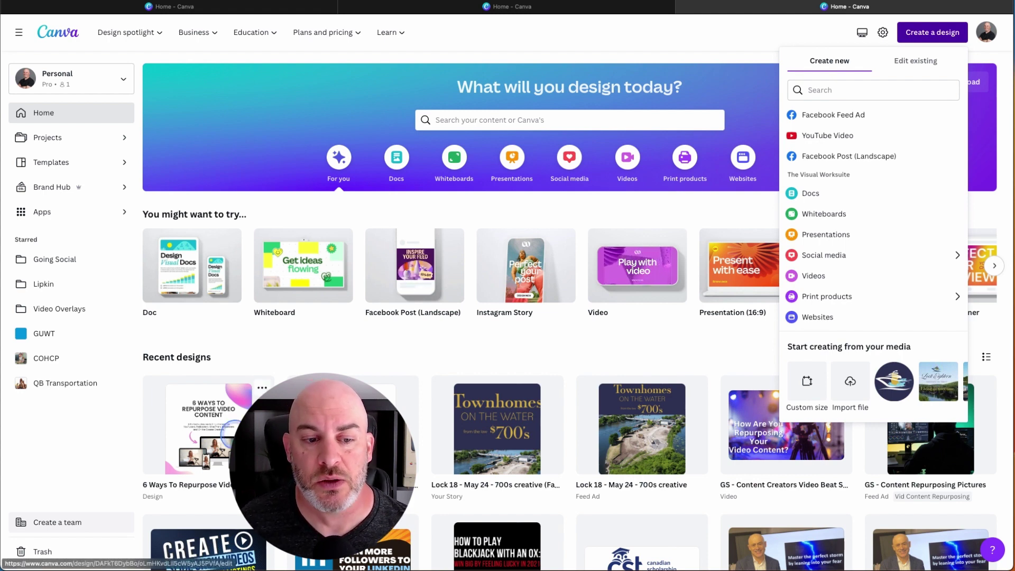
left_click(204, 431)
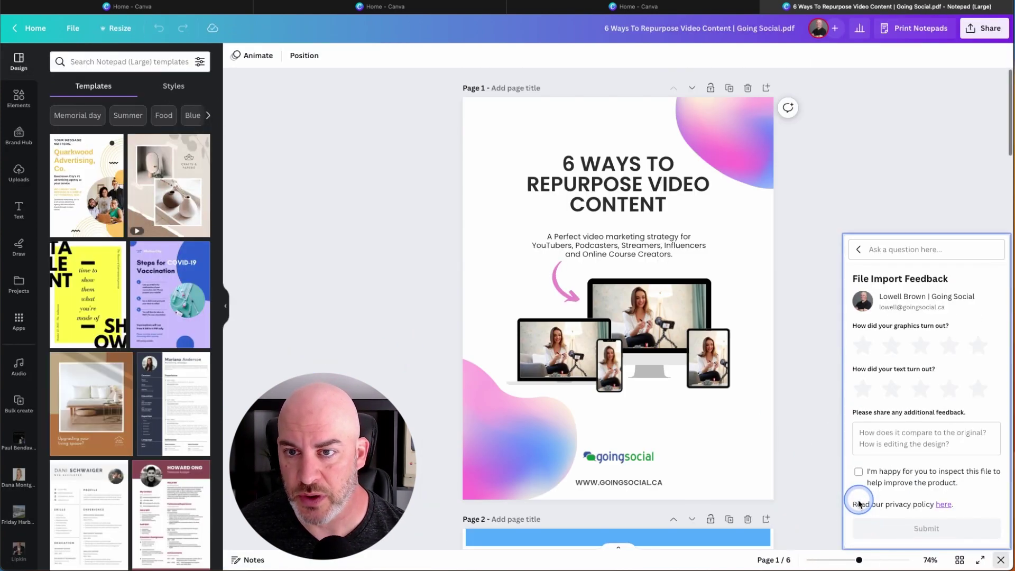
scroll(811, 489, "down", 3)
scroll(811, 490, "down", 12)
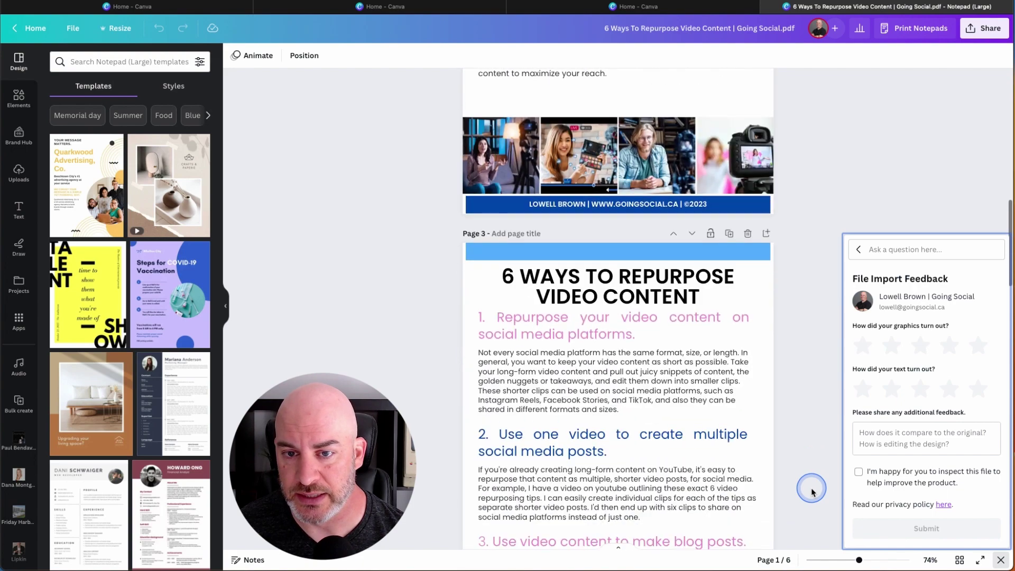
scroll(811, 490, "down", 12)
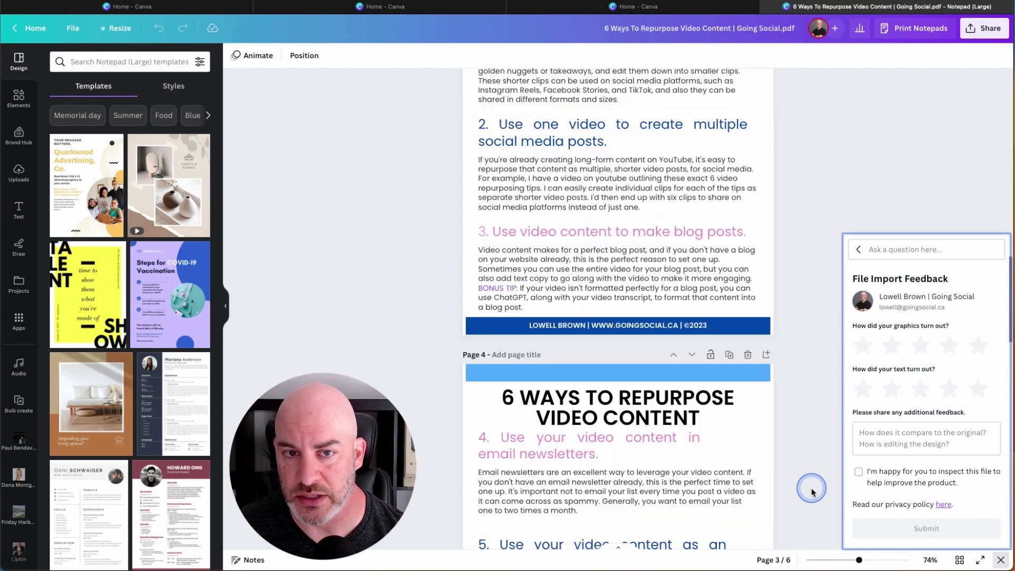
scroll(811, 490, "down", 12)
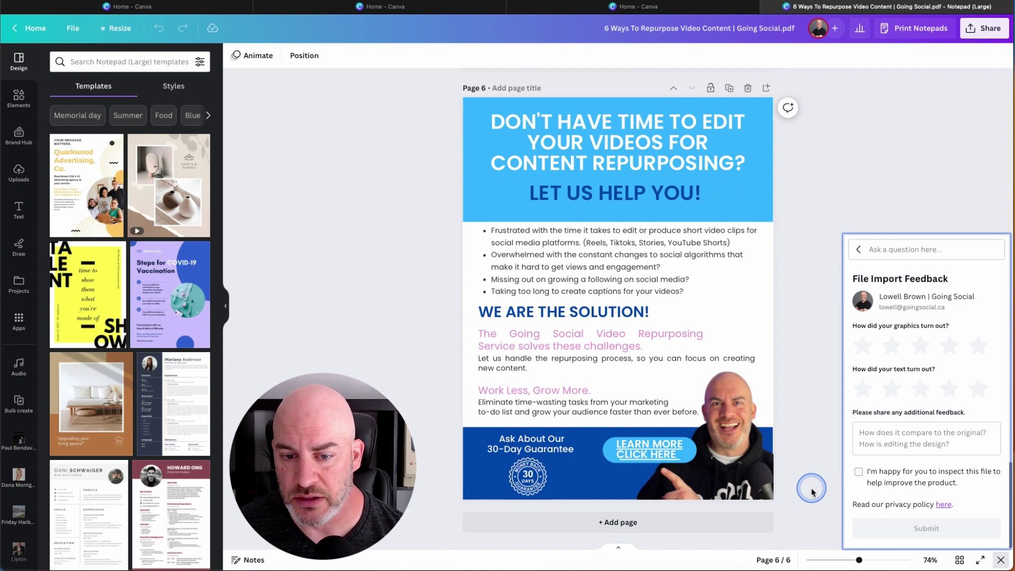
scroll(811, 489, "up", 8)
scroll(811, 489, "down", 8)
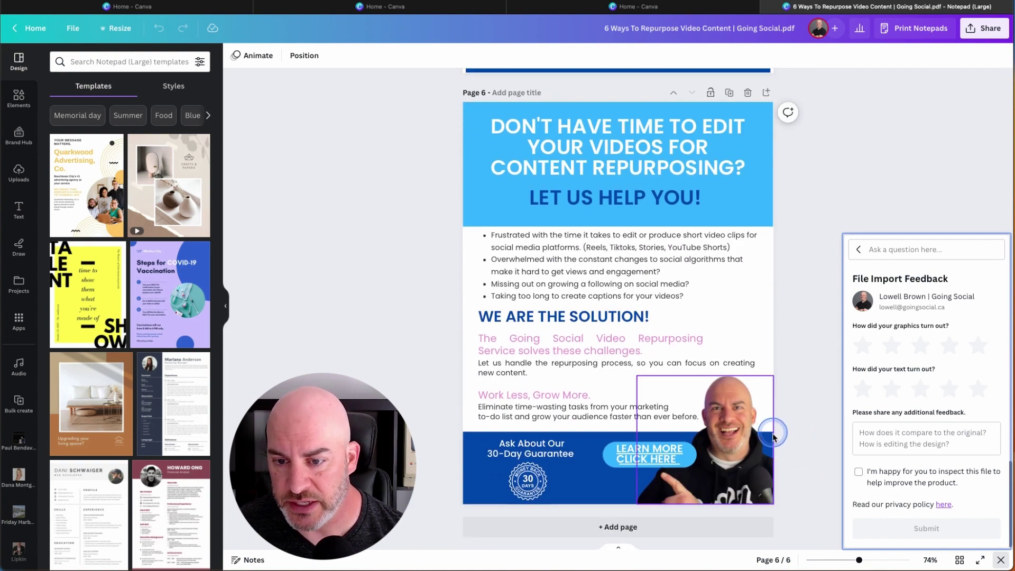
scroll(789, 402, "up", 5)
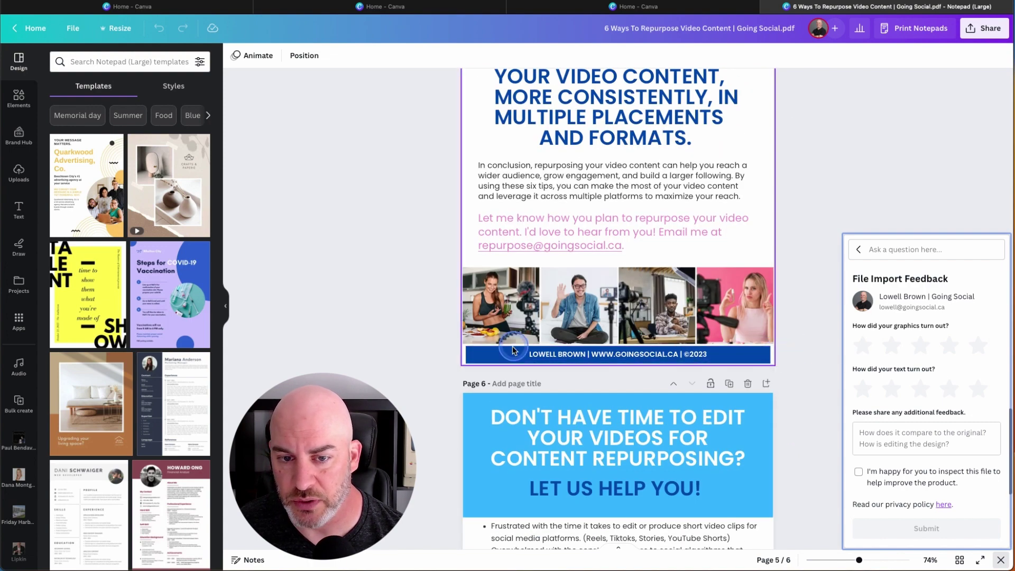
scroll(445, 275, "up", 2)
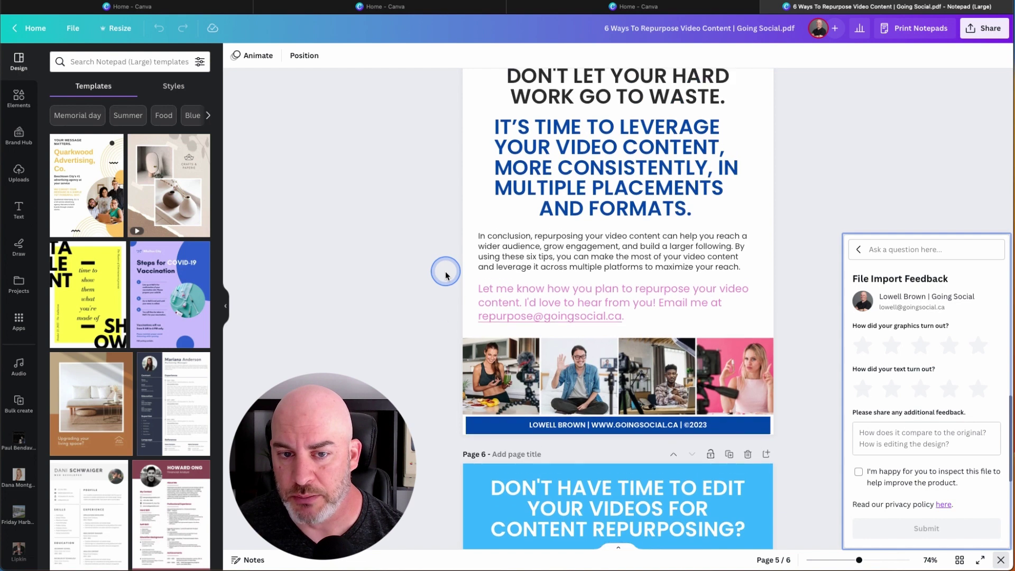
- Stretch page 5's blue footer bar slightly wider by pulling its left edge outward
left_click(499, 432)
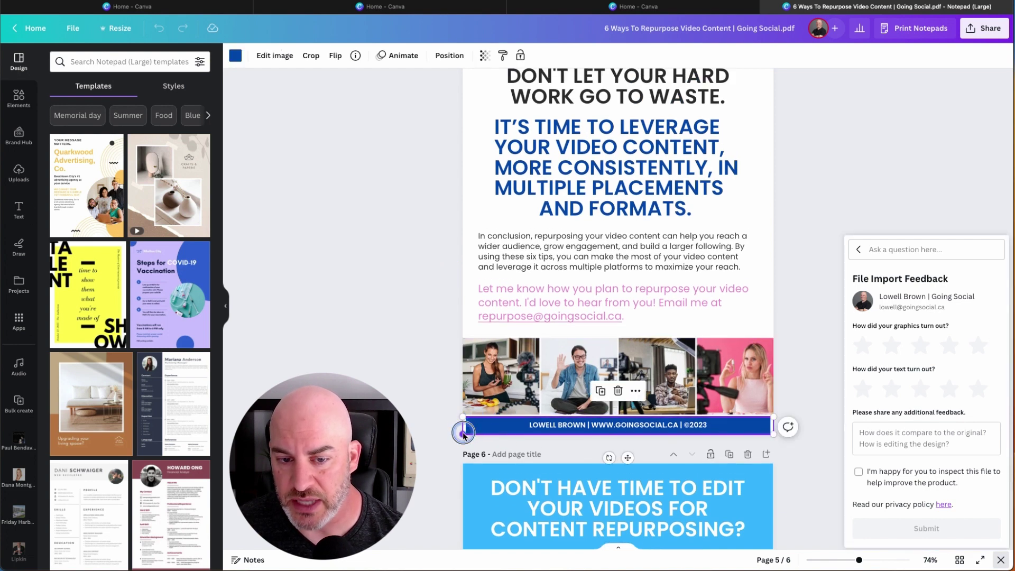
left_click_drag(463, 433, 453, 433)
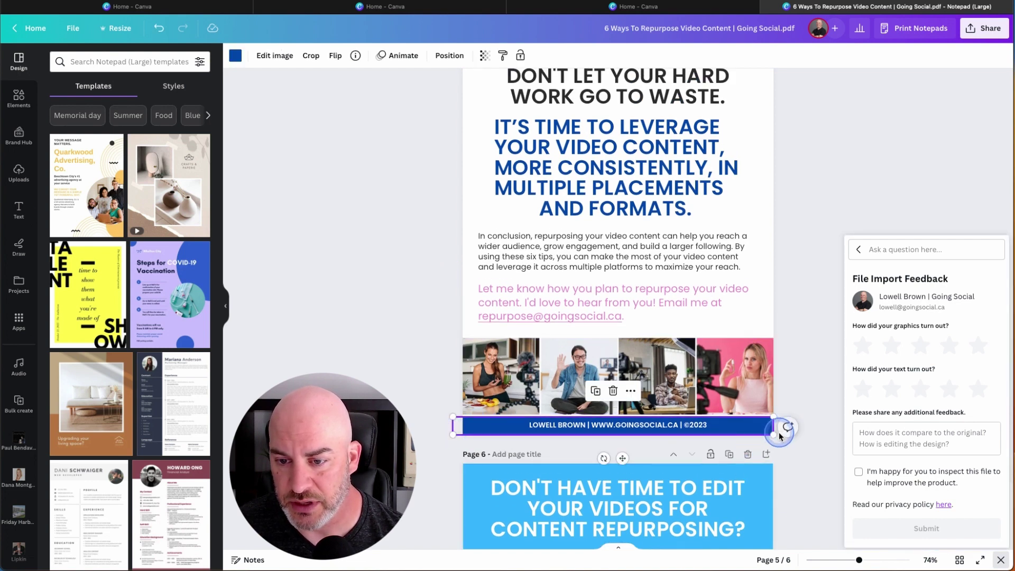
left_click(828, 496)
left_click(758, 434)
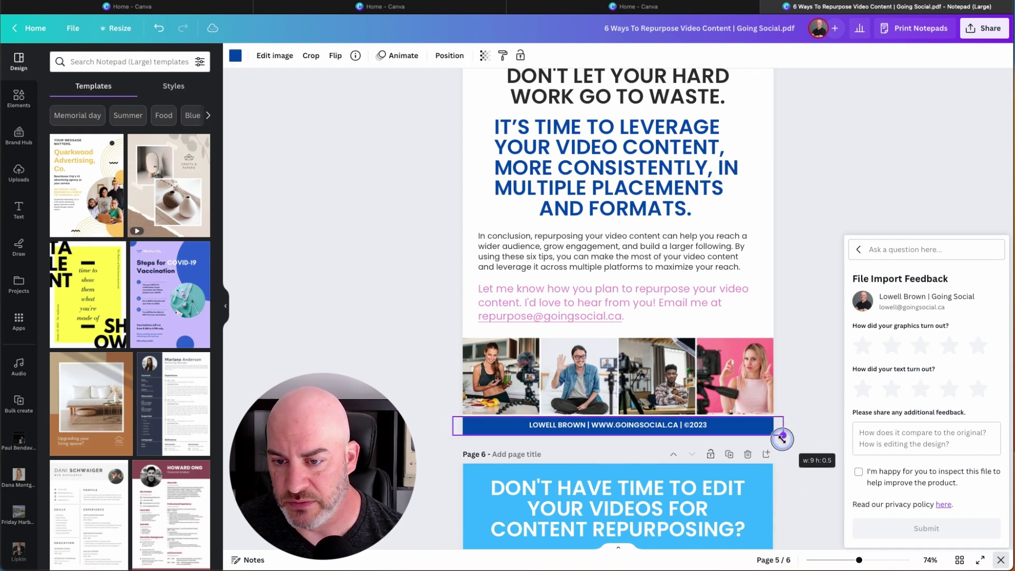
left_click(802, 357)
- Scroll back up to page 1, with the original PDF open in Preview beside it
scroll(808, 358, "up", 2)
scroll(808, 357, "up", 10)
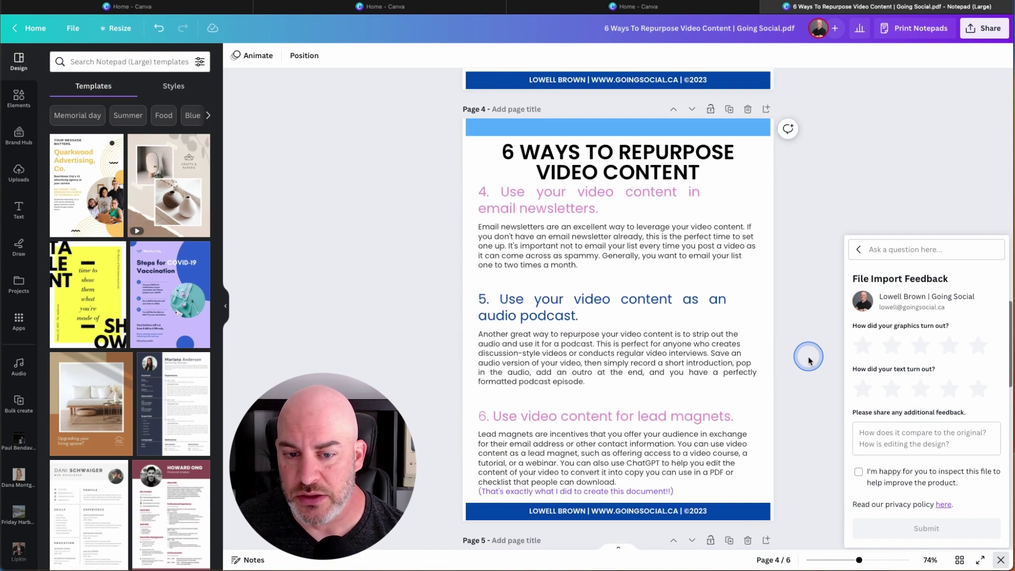
scroll(808, 359, "up", 1)
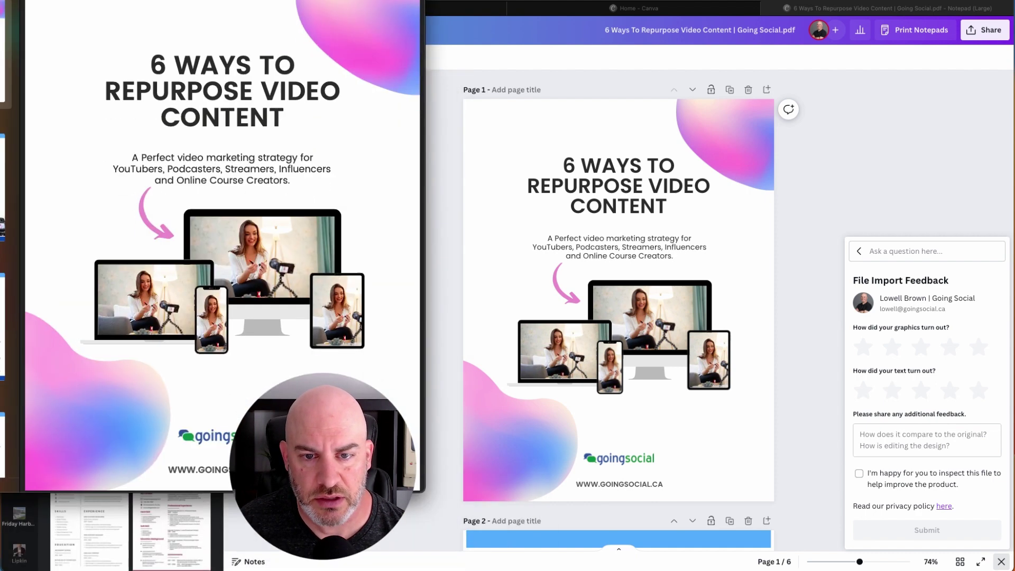
- Shift the Preview window slightly, then scroll both the original PDF and Canva to page 2
left_click(180, 20)
left_click_drag(180, 20, 193, 54)
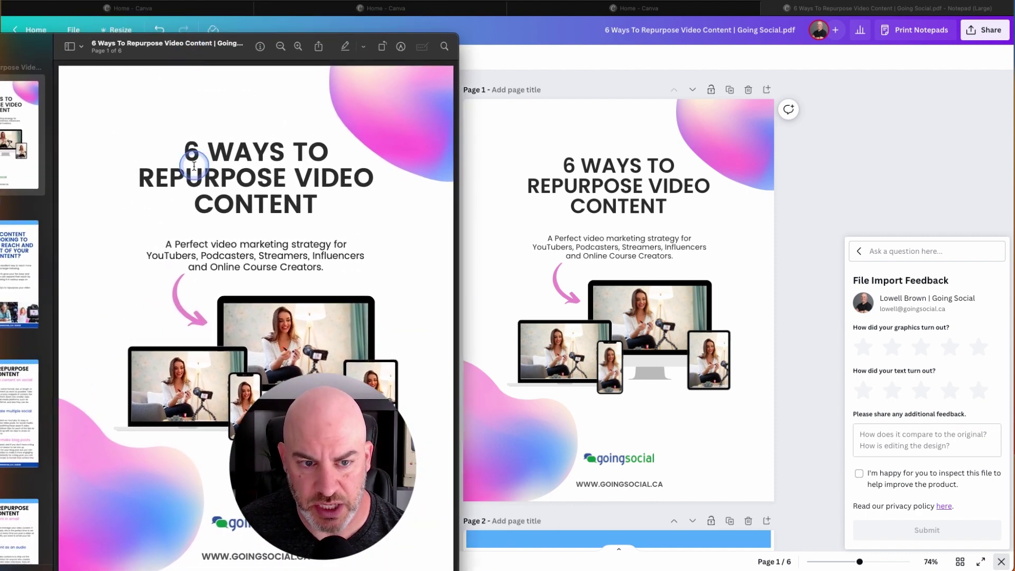
scroll(267, 307, "down", 8)
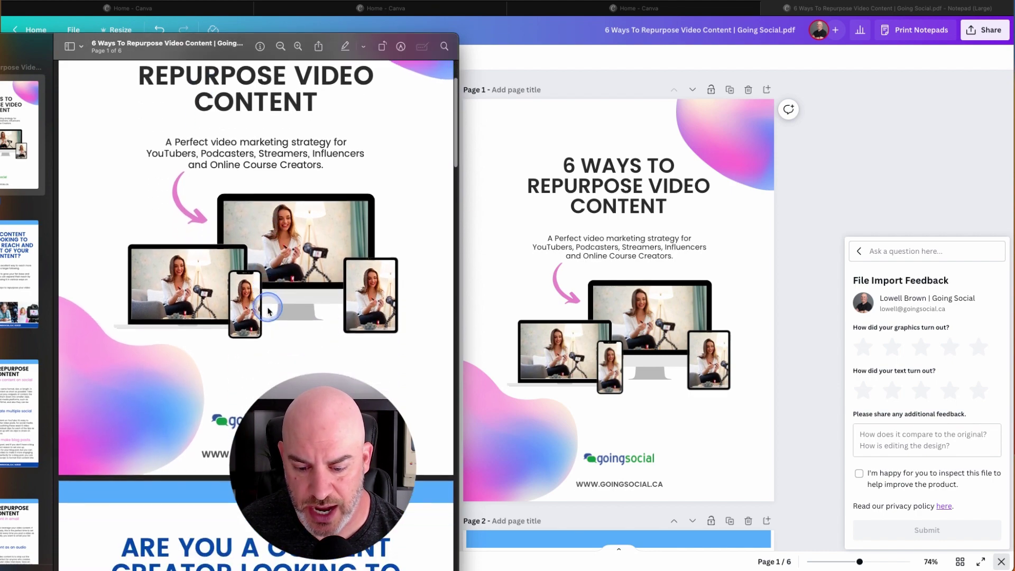
scroll(268, 310, "down", 14)
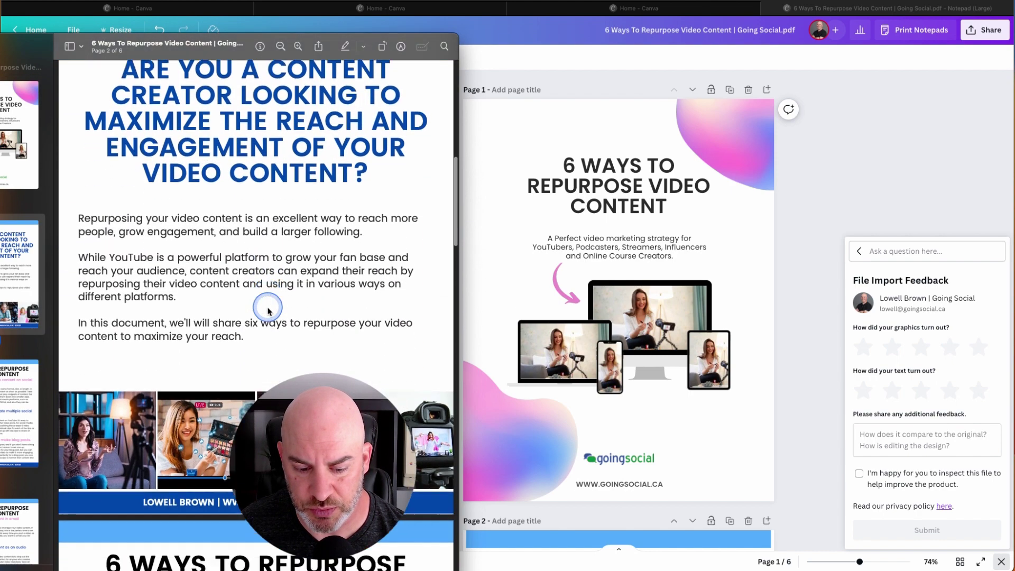
left_click(681, 465)
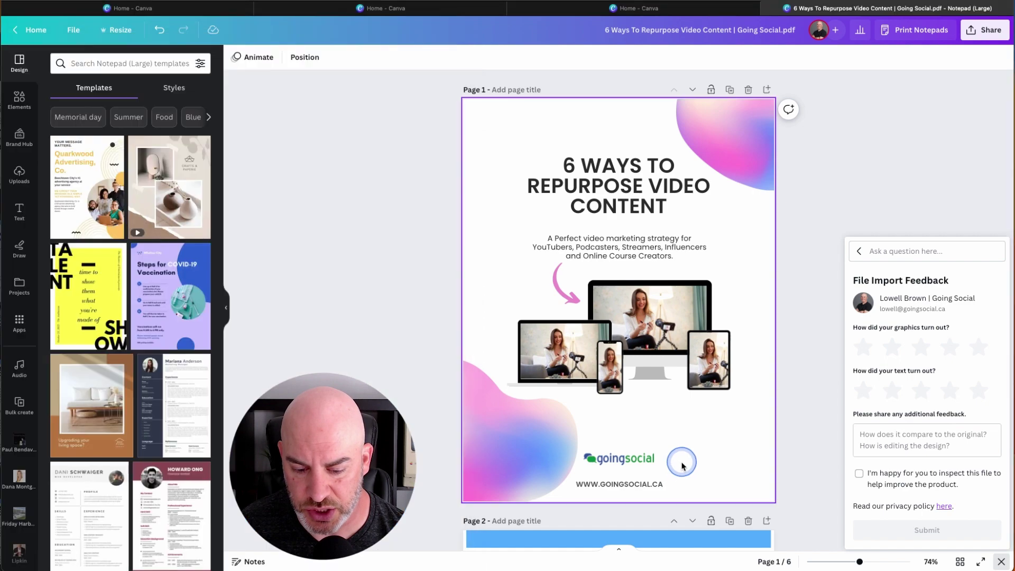
scroll(682, 465, "down", 10)
scroll(682, 465, "down", 1)
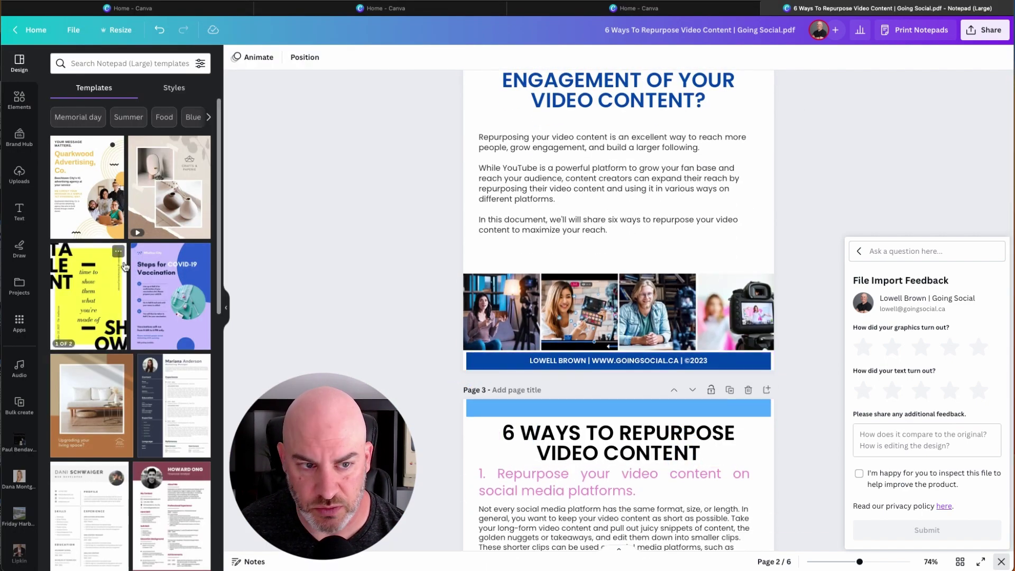
- Recheck page 2 in Preview against the import, then bring Canva's editor to the front
key("super+Tab")
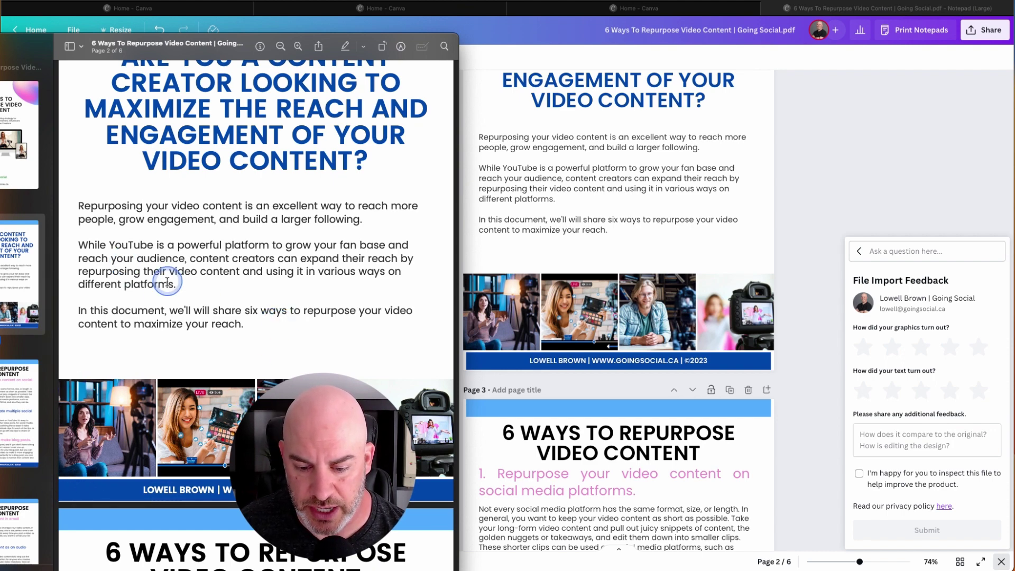
scroll(507, 238, "up", 5)
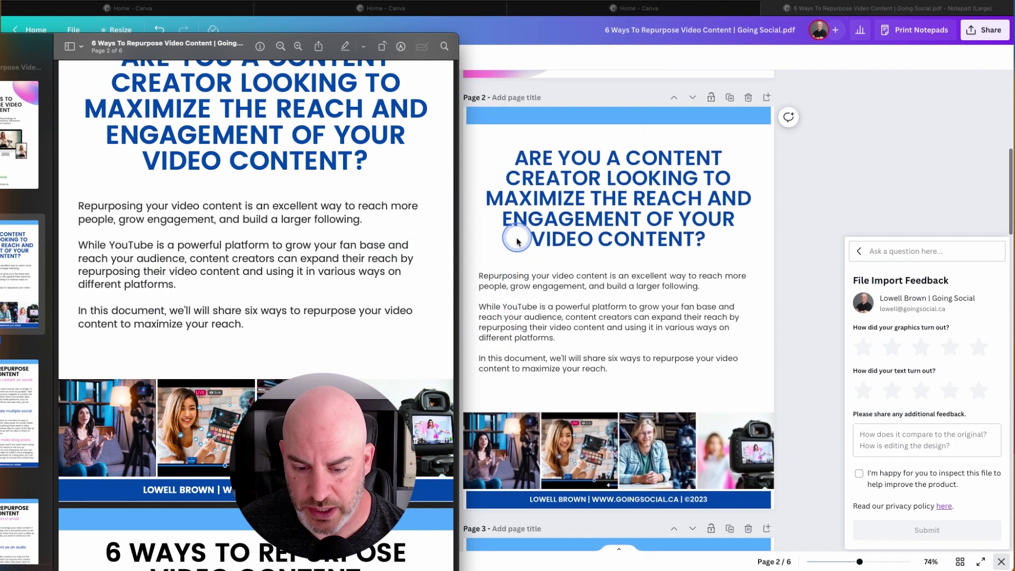
scroll(403, 206, "up", 3)
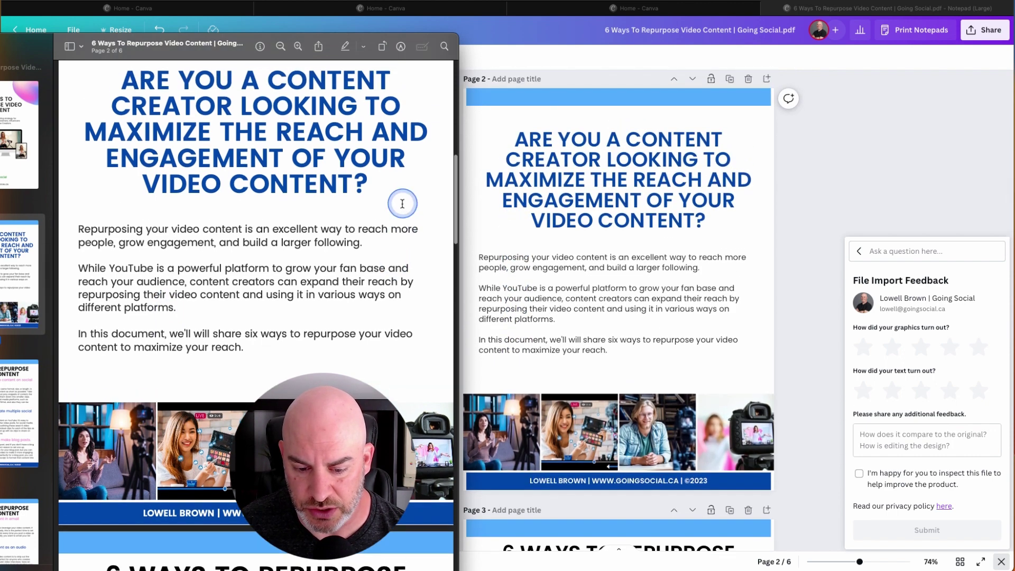
scroll(402, 203, "down", 2)
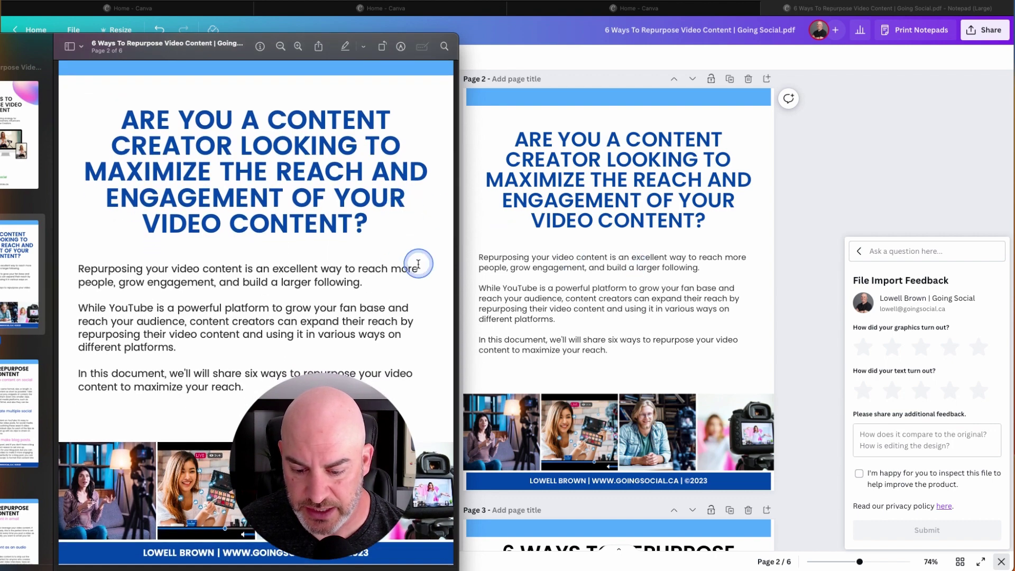
left_click(798, 197)
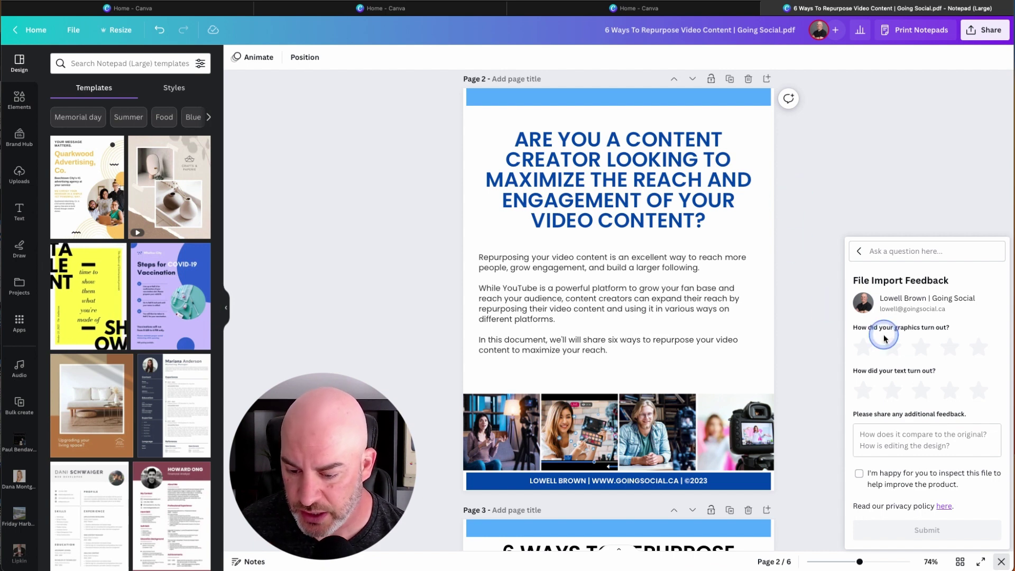
- Give the import's graphics and text five stars, add a 'great' comment, and submit
left_click(962, 346)
left_click(978, 390)
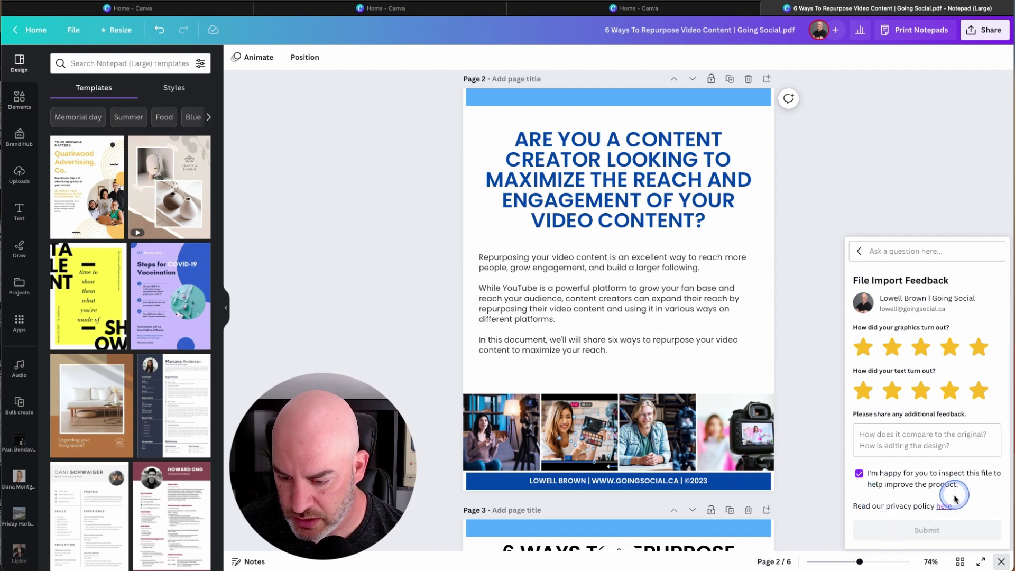
left_click(920, 448)
type("great")
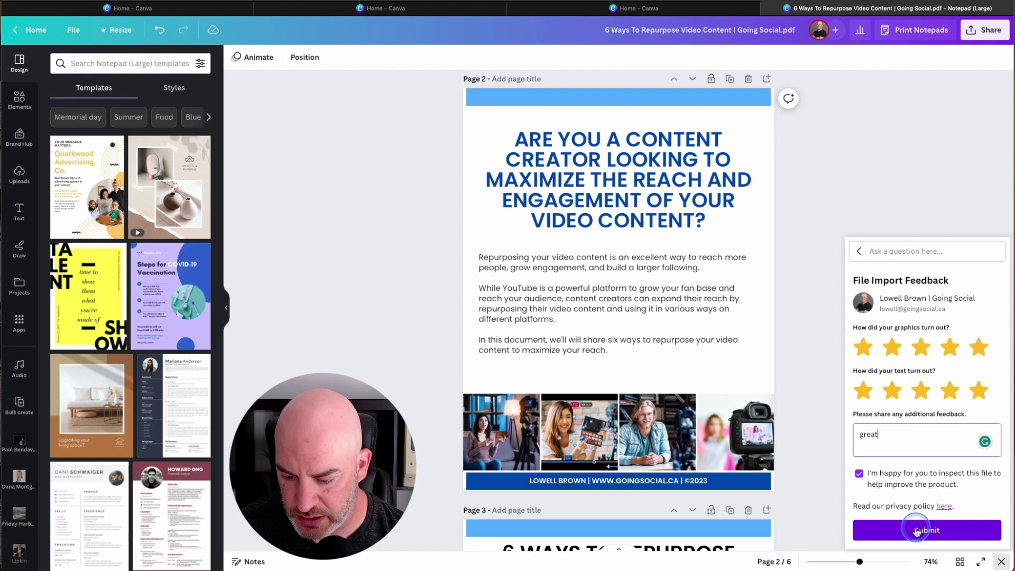
left_click(915, 529)
- Scroll up to page 1 and nudge the laptop-screen photo slightly left
left_click(385, 143)
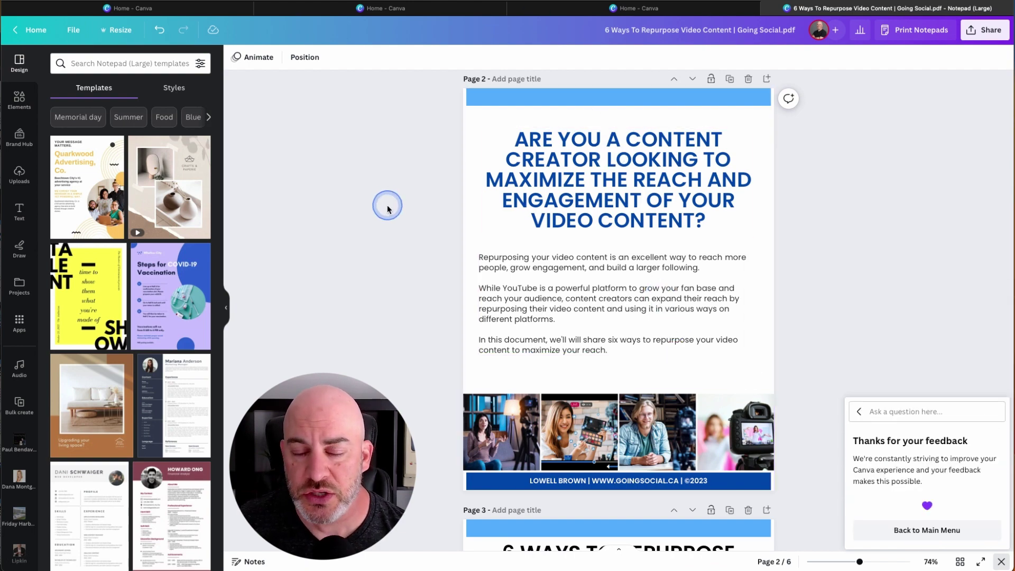
scroll(388, 209, "up", 8)
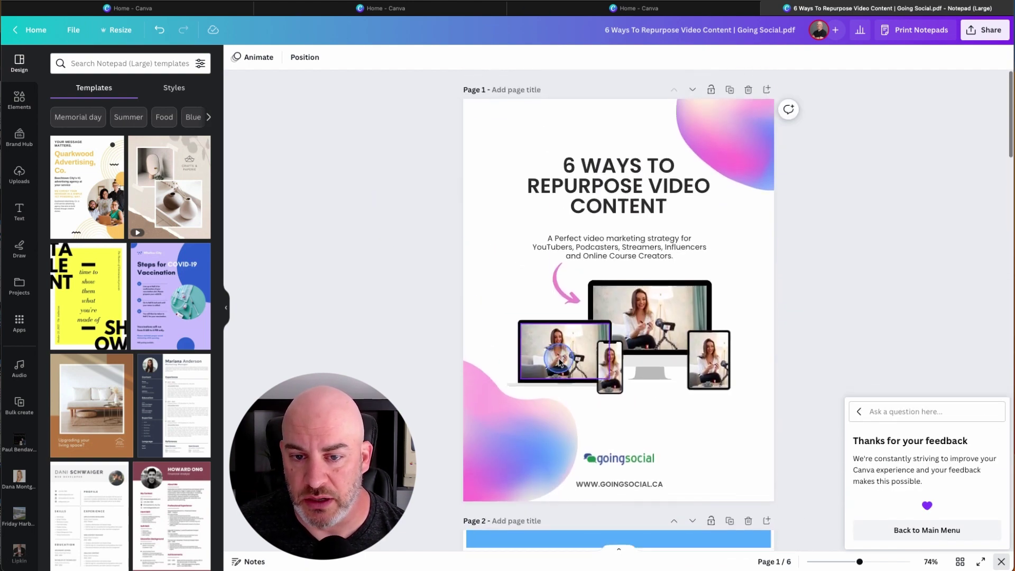
mouse_move(563, 358)
left_mouse_down()
mouse_move(531, 355)
mouse_move(553, 356)
left_mouse_up()
- Open the Elements library and select the cover's mockup pieces and subtitle in turn
left_click(20, 105)
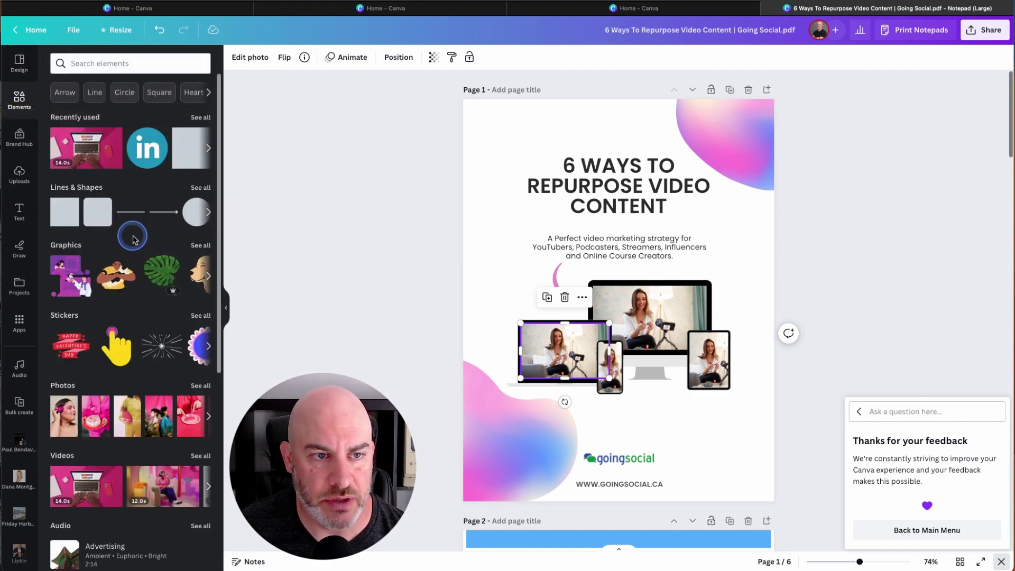
left_click(481, 364)
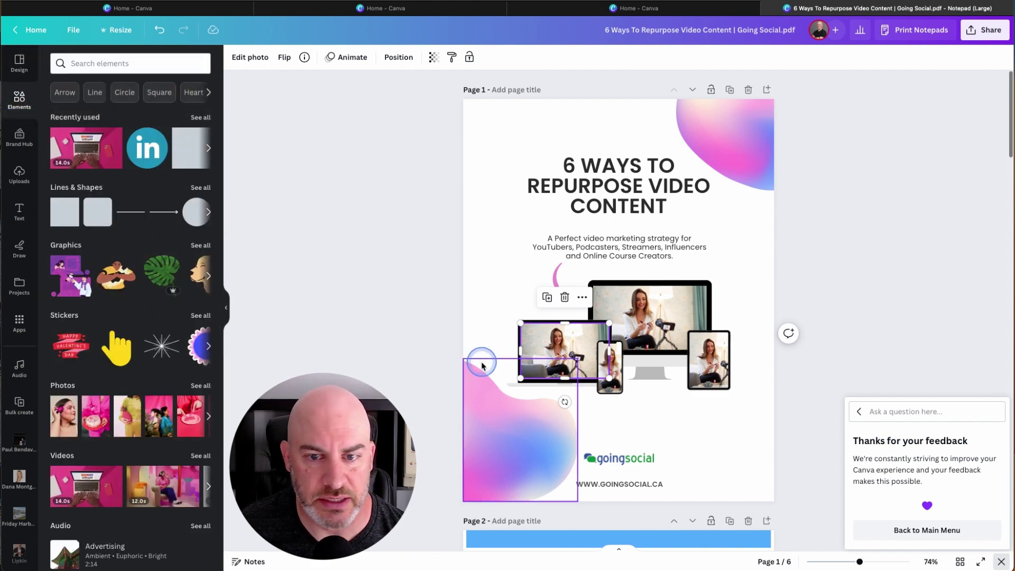
left_click(551, 354)
left_click(650, 318)
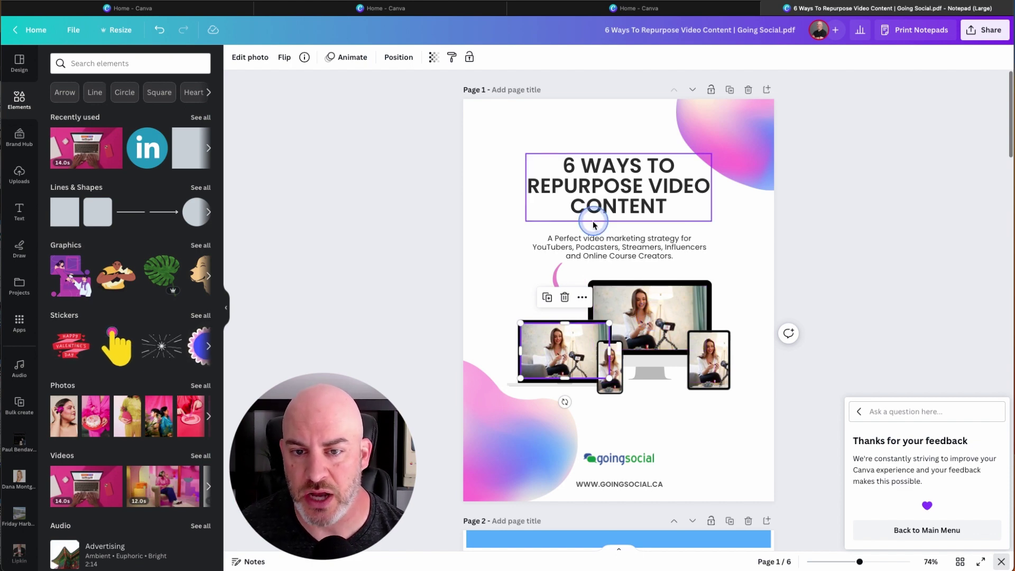
left_click(589, 256)
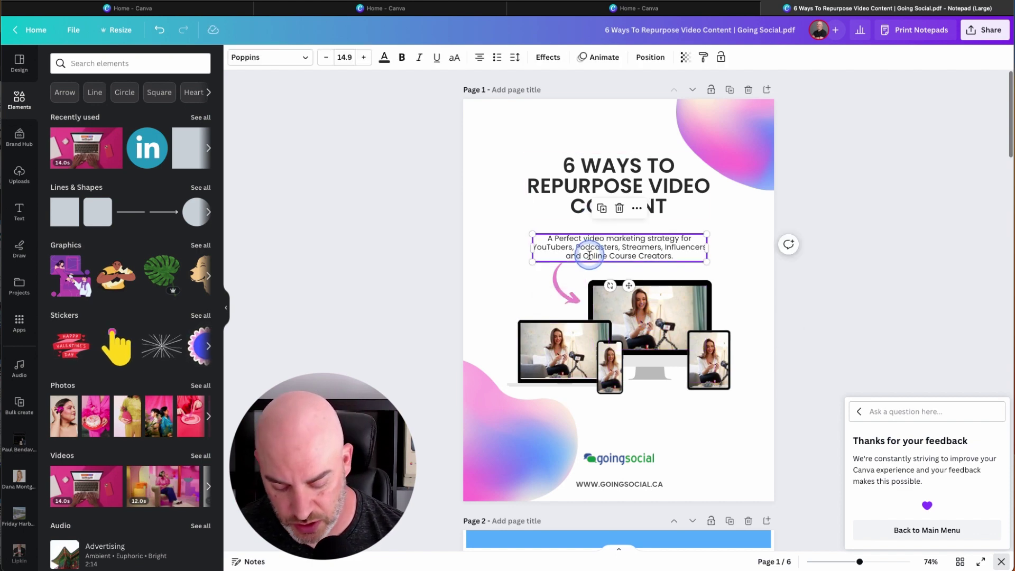
key("ctrl+a")
left_click(421, 254)
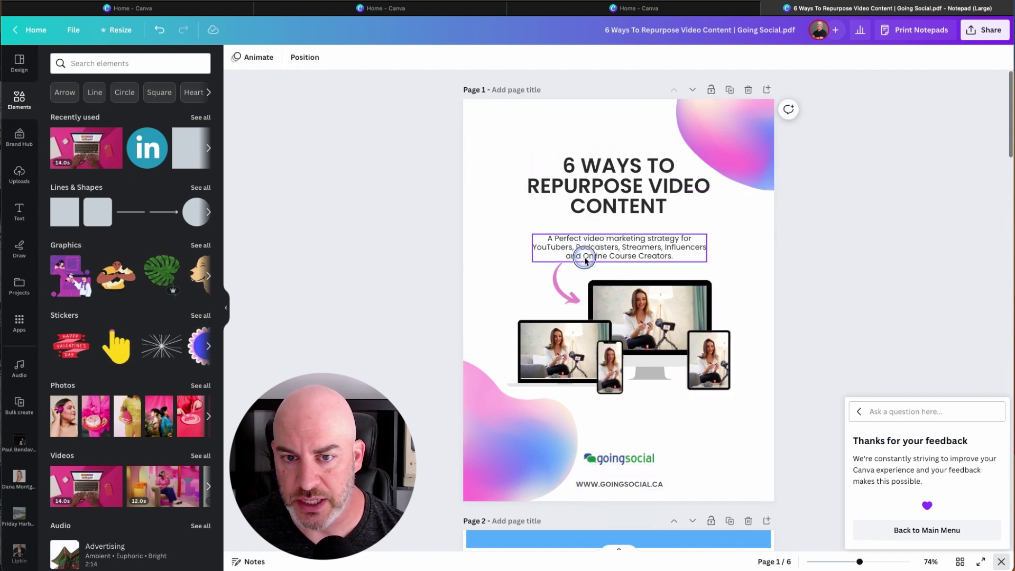
- Recolour the cover subtitle text purple
left_click(585, 260)
left_click(385, 58)
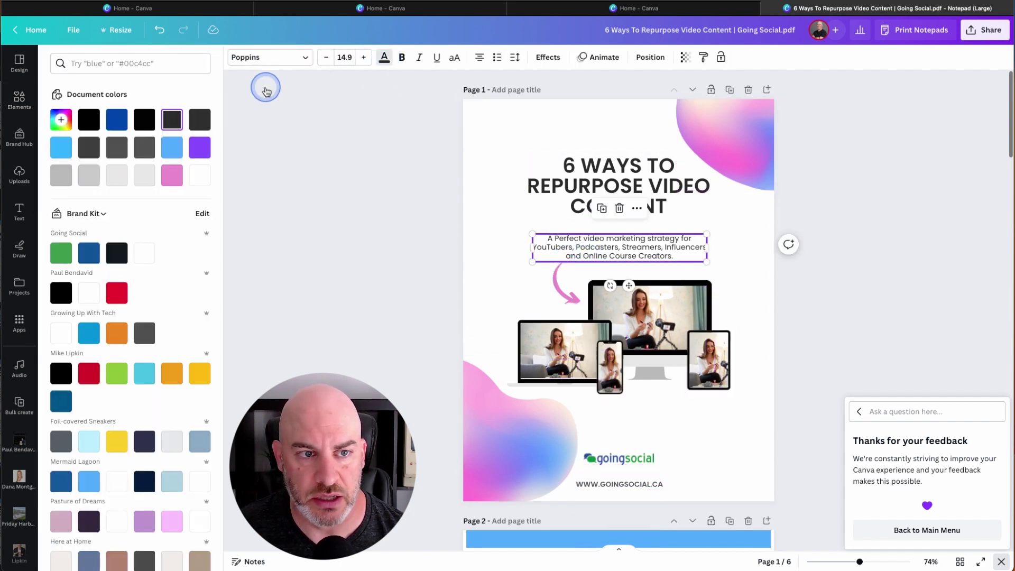
left_click(198, 151)
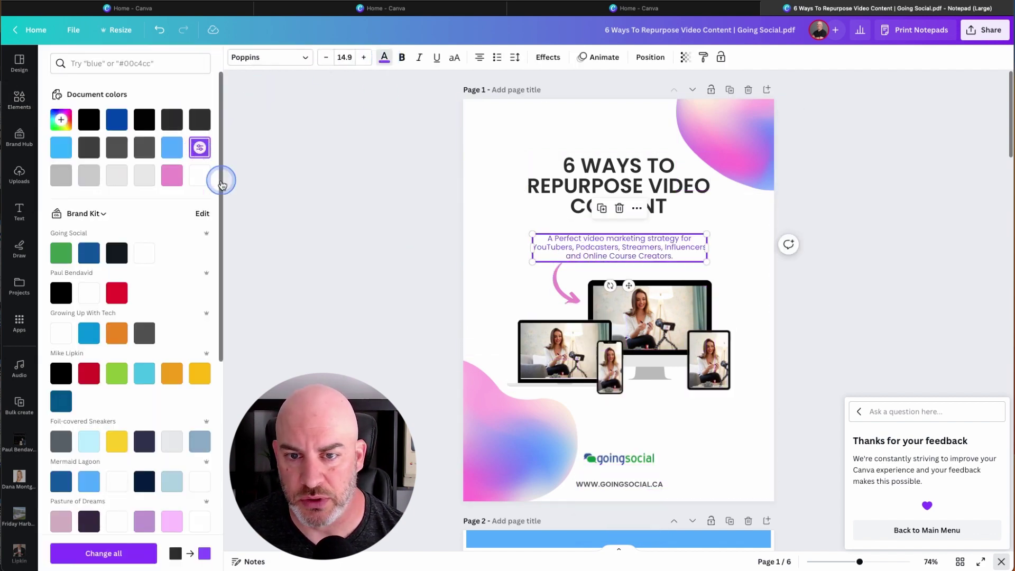
left_click(365, 286)
left_click(366, 286)
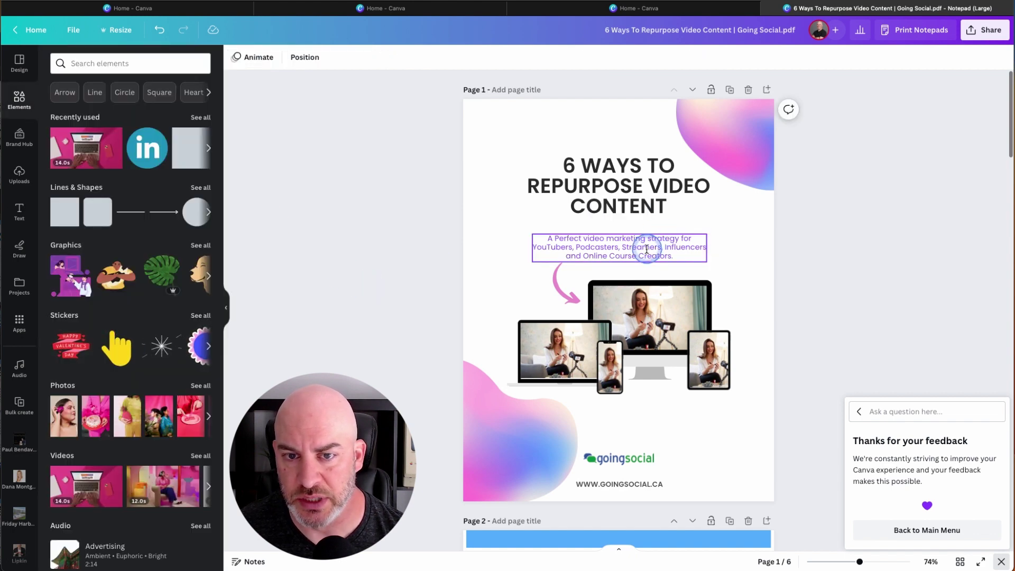
- Change the title '6 WAYS TO REPURPOSE VIDEO CONTENT' from dark grey to light blue
left_click(608, 182)
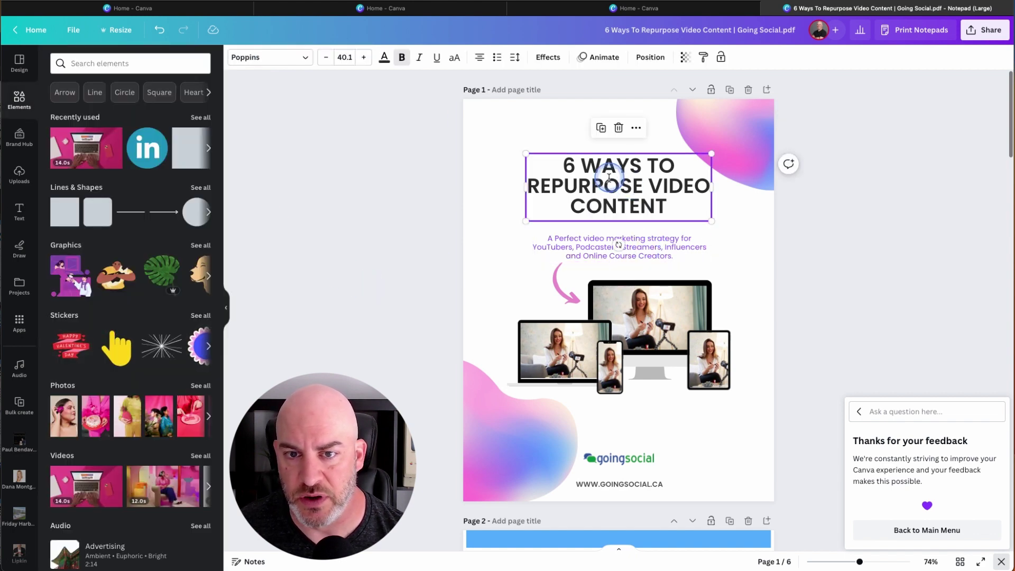
left_click(382, 64)
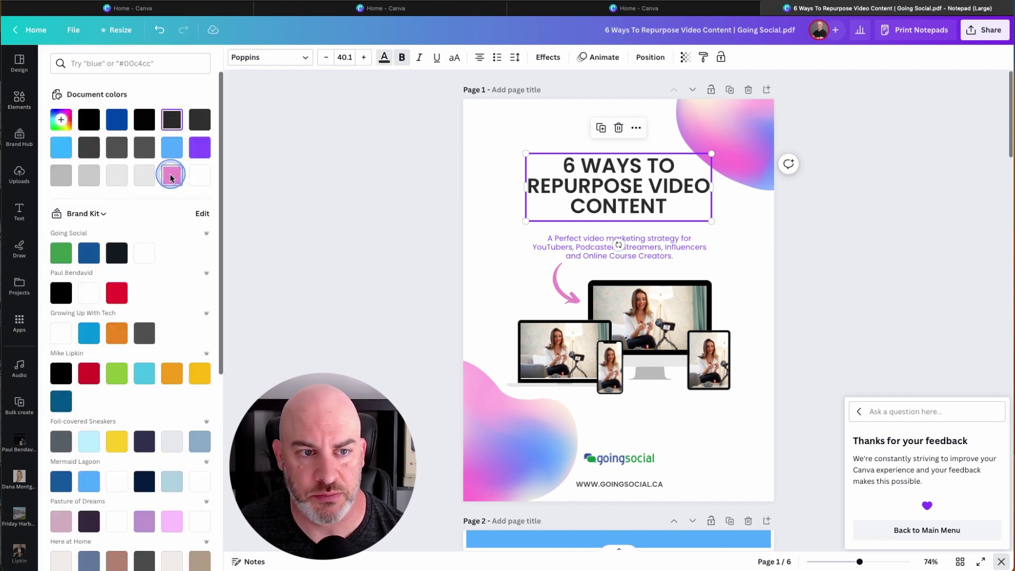
left_click(171, 177)
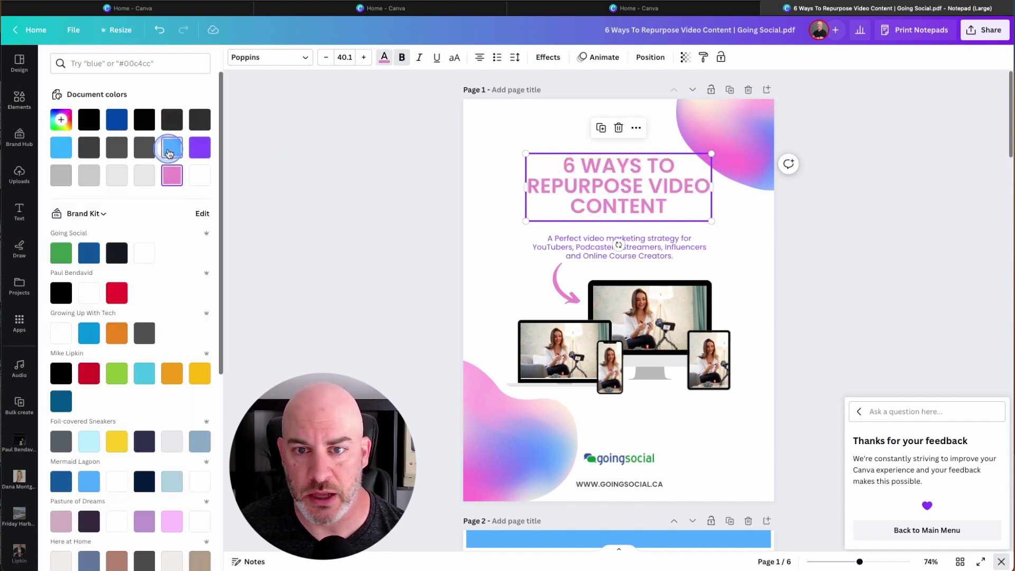
key("Escape")
left_click(383, 266)
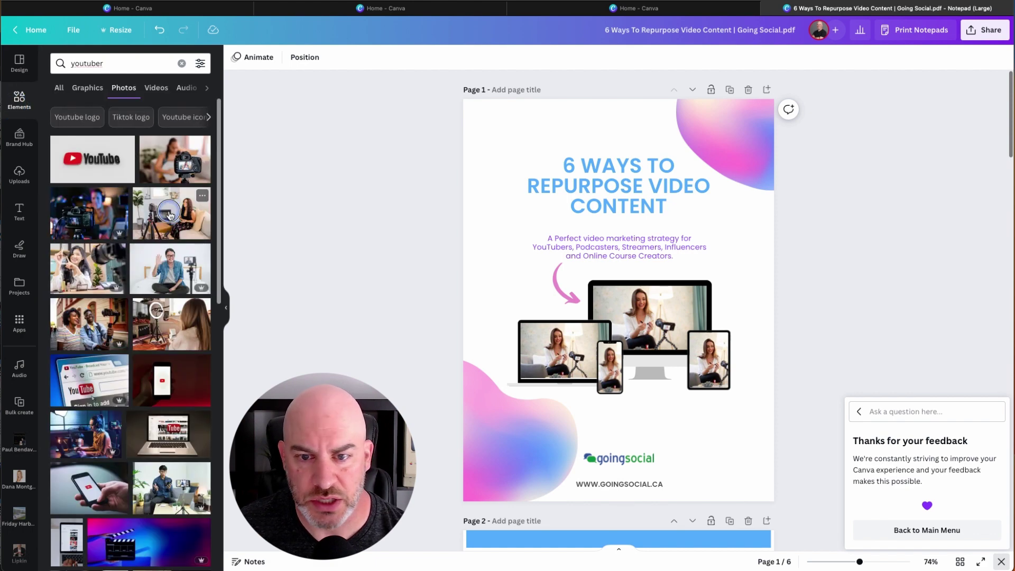
- Place a stock youtuber photo onto the cover and move it down onto the laptop mockup
left_click_drag(169, 214, 568, 355)
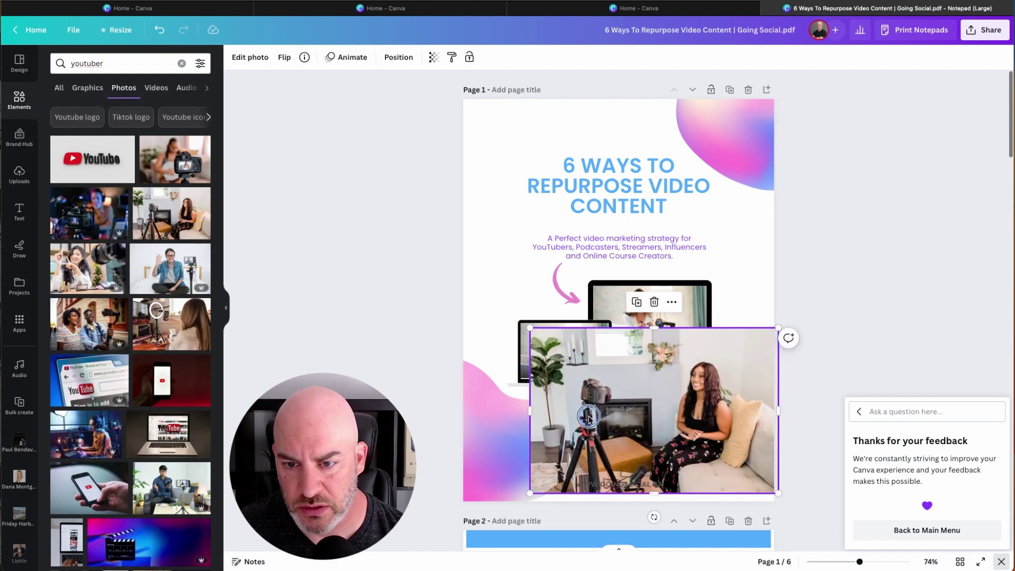
left_click_drag(589, 418, 514, 408)
key("ctrl+z")
left_click(558, 349)
left_click(554, 191)
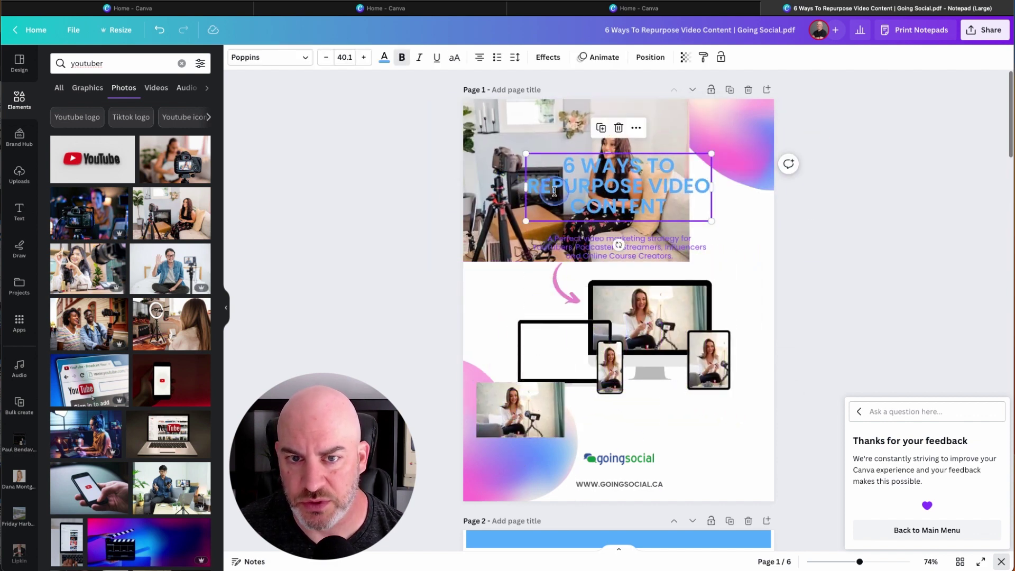
left_click(483, 184)
left_click_drag(504, 175, 584, 403)
- Shrink the new photo to 2.4 by 1.6 in and delete the old laptop-screen photo
left_click(738, 473)
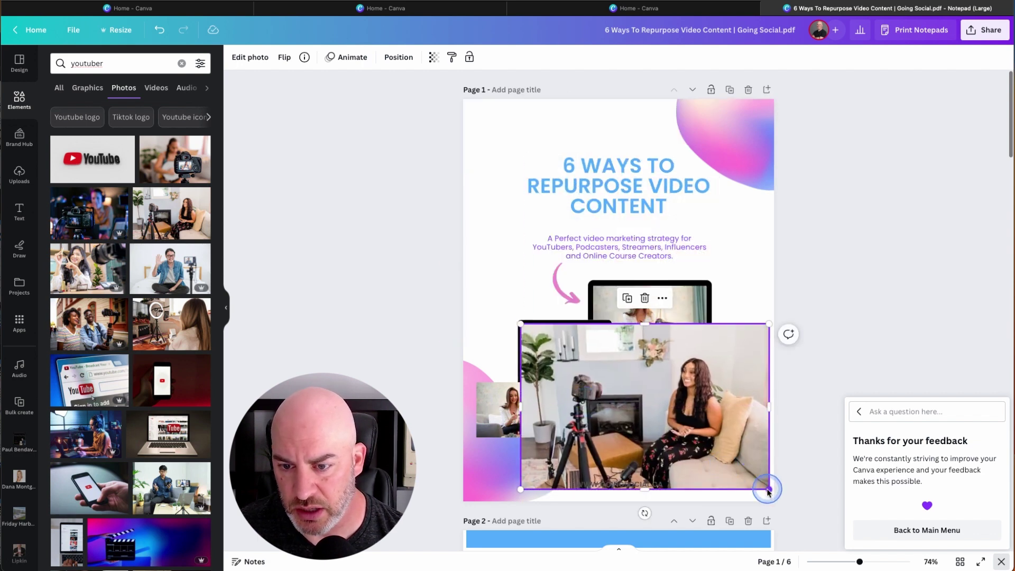
left_click_drag(768, 491, 588, 407)
left_click(555, 416)
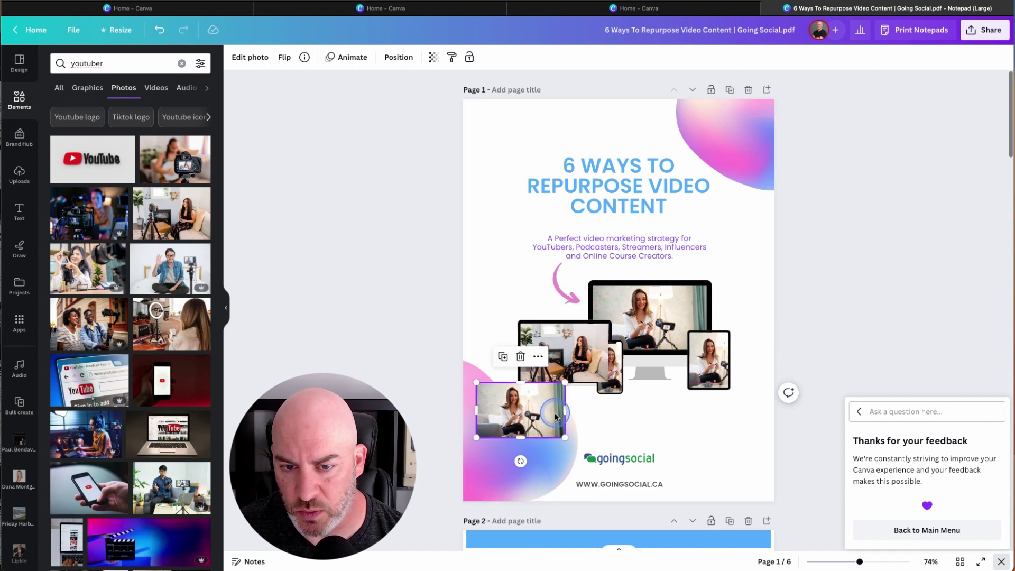
key("Delete")
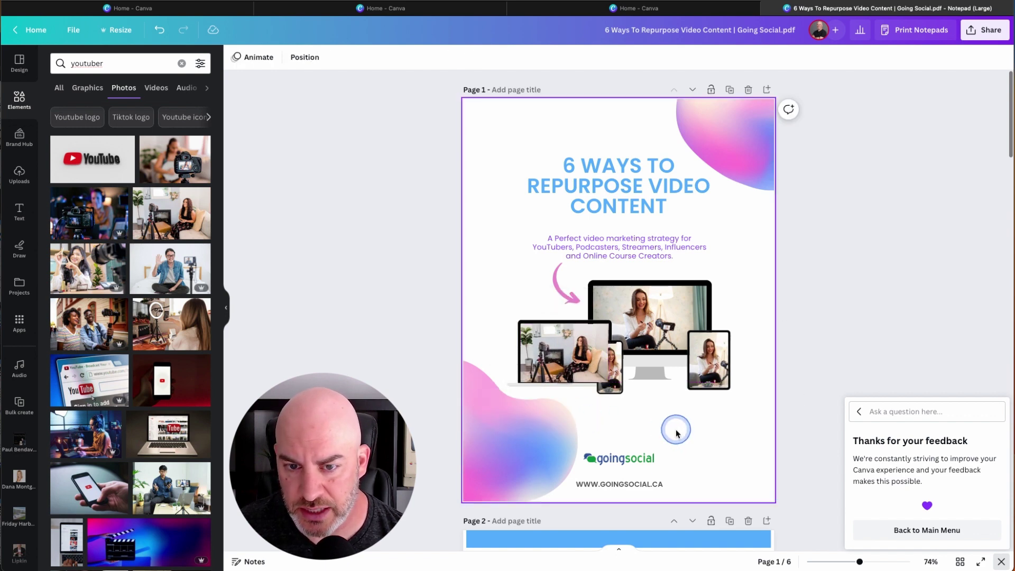
left_click(545, 348)
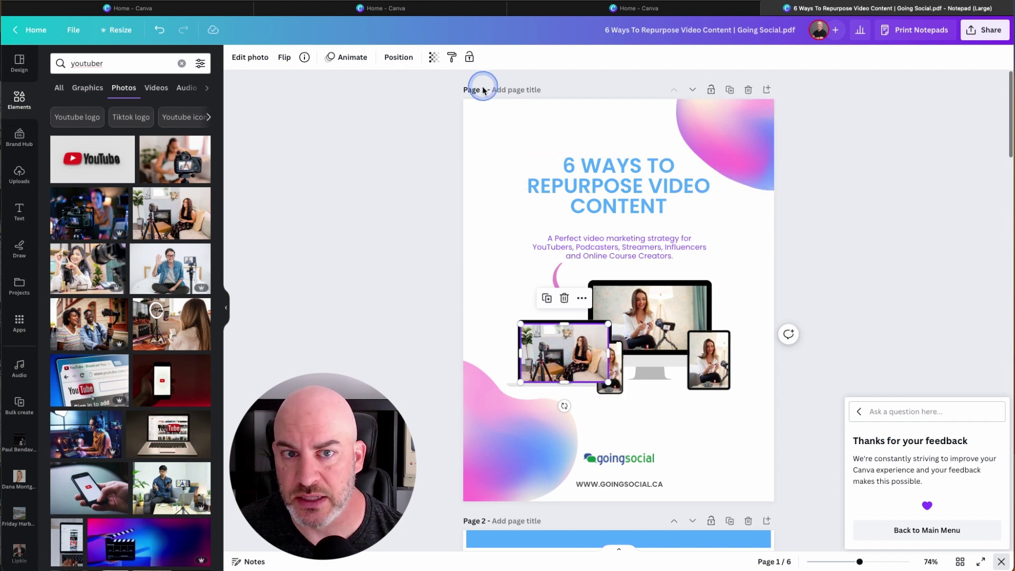
- Move the new laptop photo forward a layer so it sits behind the phone
left_click(401, 62)
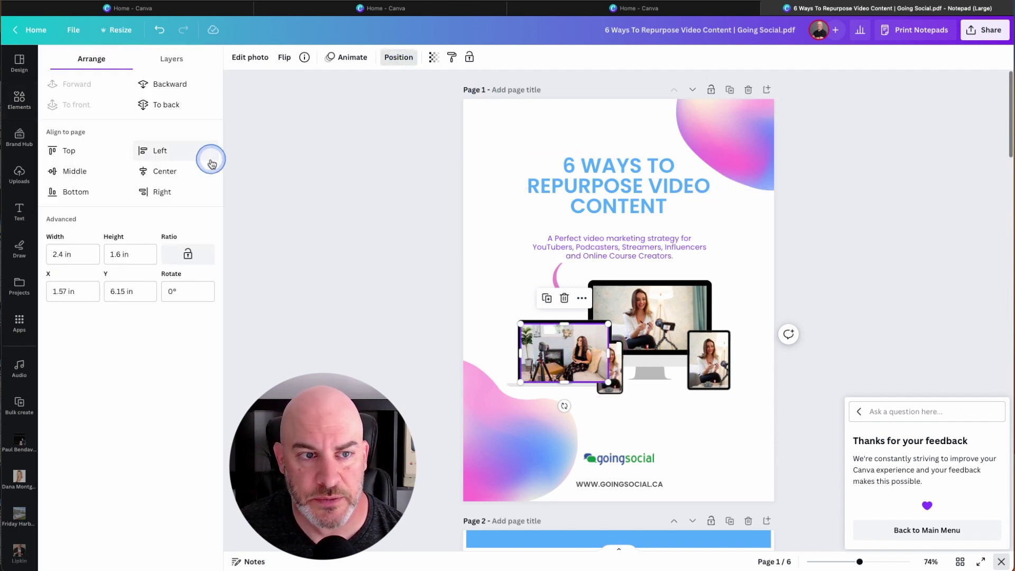
left_click(163, 106)
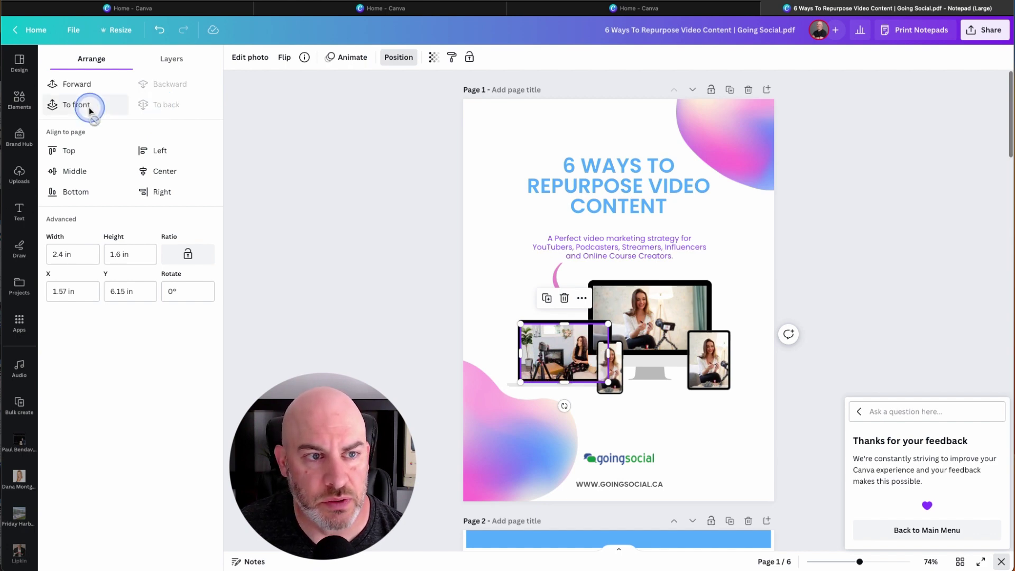
left_click(82, 85)
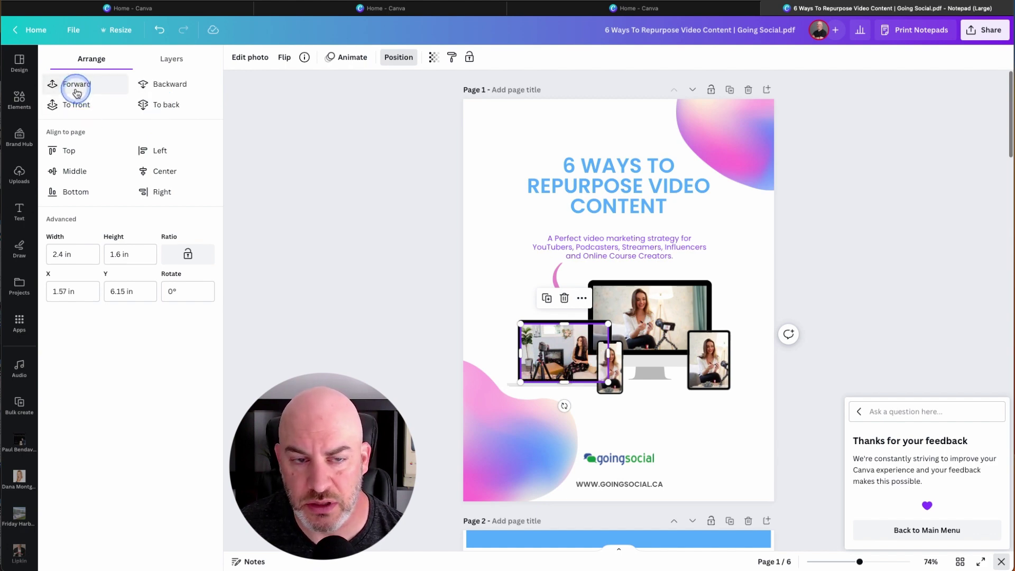
left_click(77, 90)
left_click(76, 91)
- Return to the youtuber photo results and select the tablet mockup's photo
left_click(442, 311)
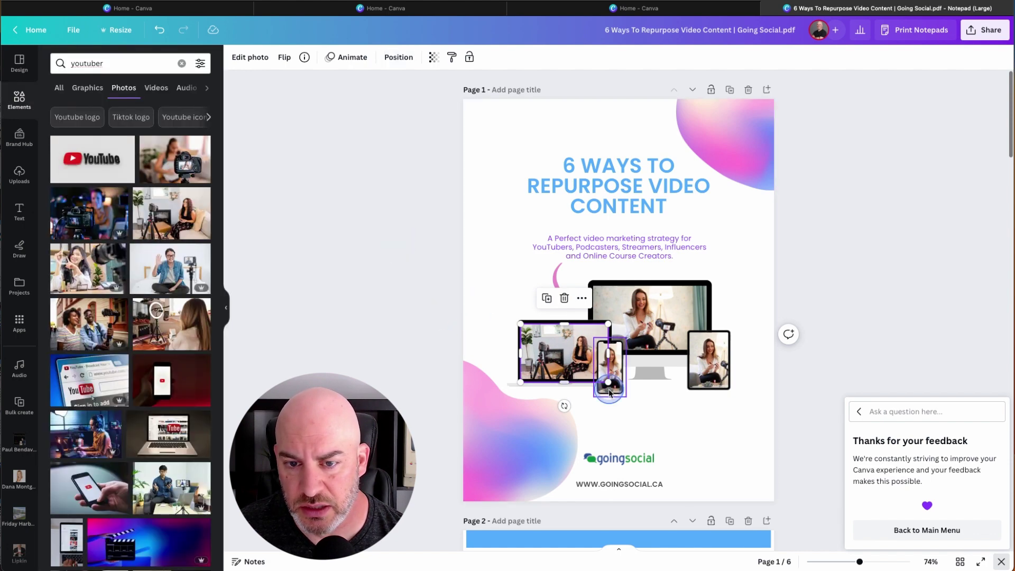
left_click(668, 423)
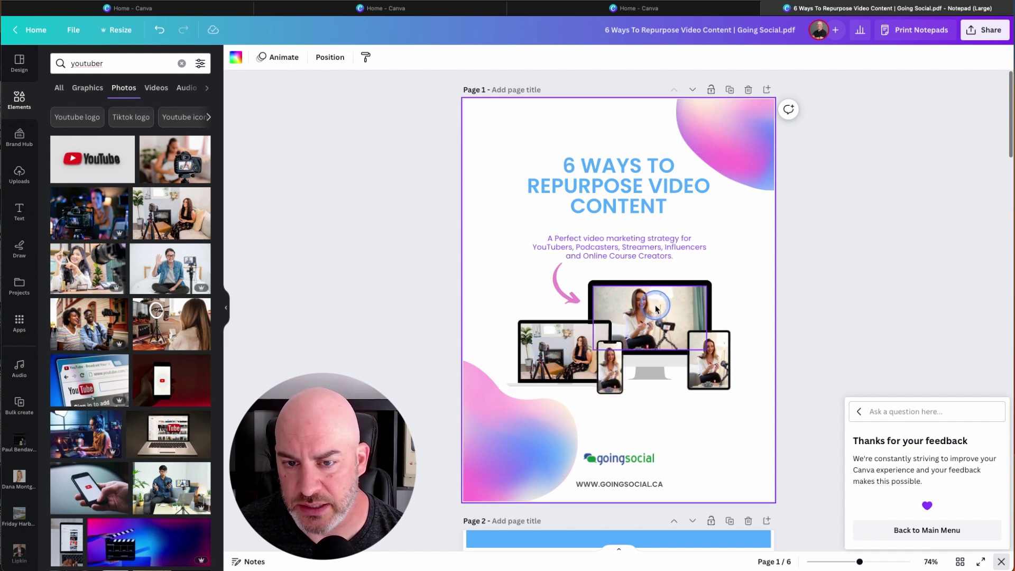
left_click(714, 374)
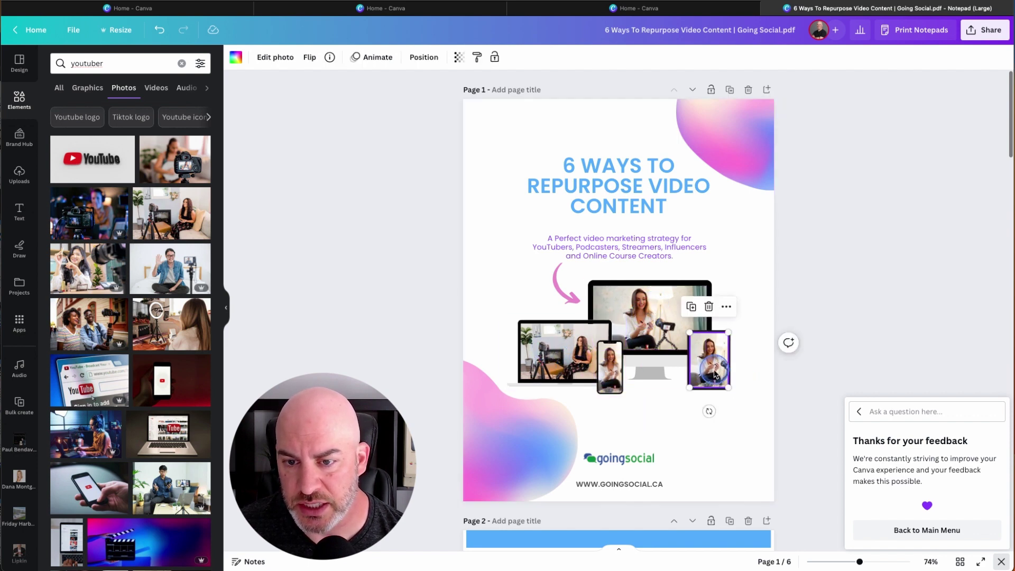
- Add the waving-man photo and resize it to cover the tablet screen
left_click(171, 285)
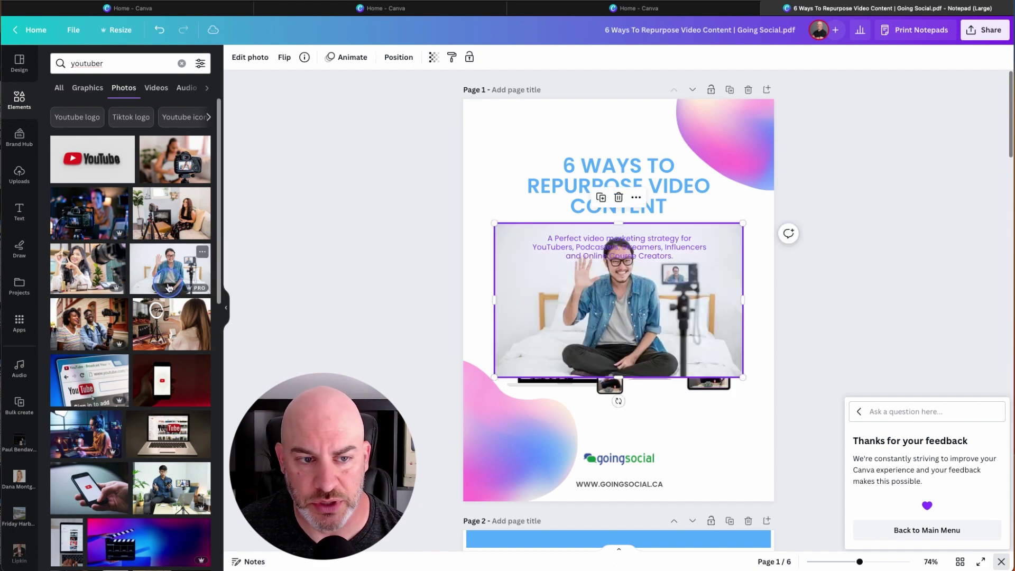
left_click_drag(487, 226, 719, 352)
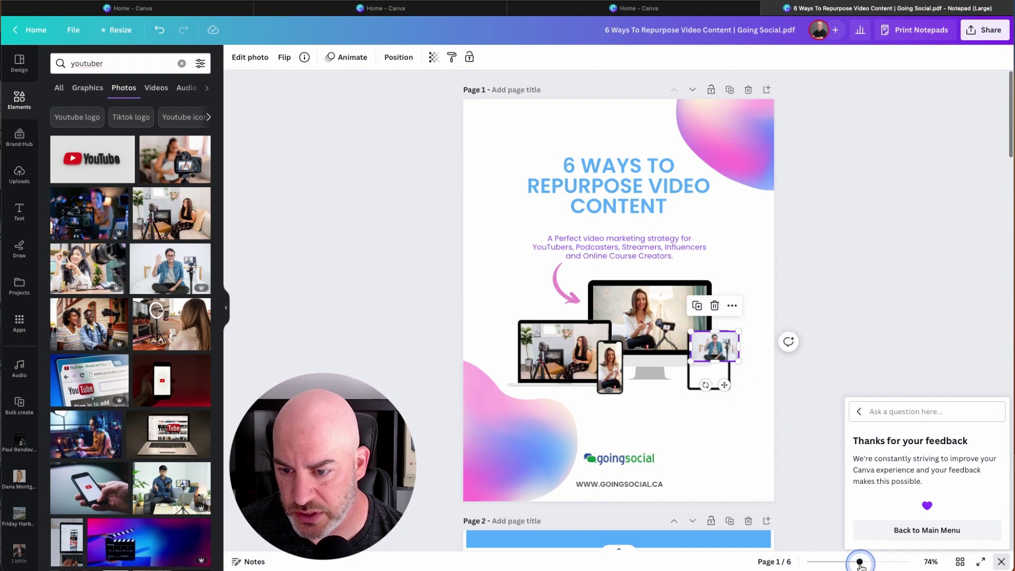
left_click_drag(859, 562, 888, 561)
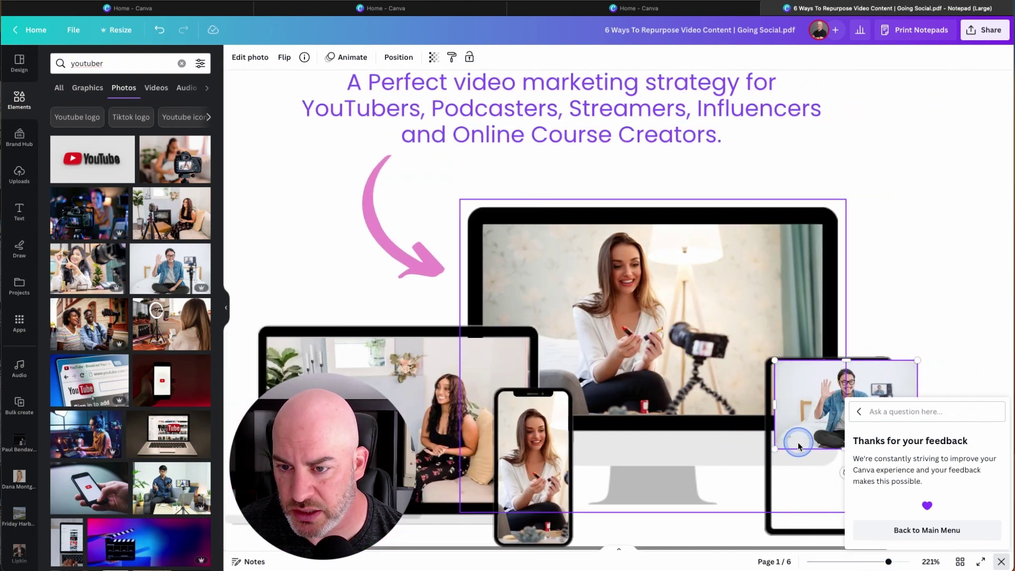
scroll(798, 446, "right", 3)
left_click_drag(738, 422, 735, 418)
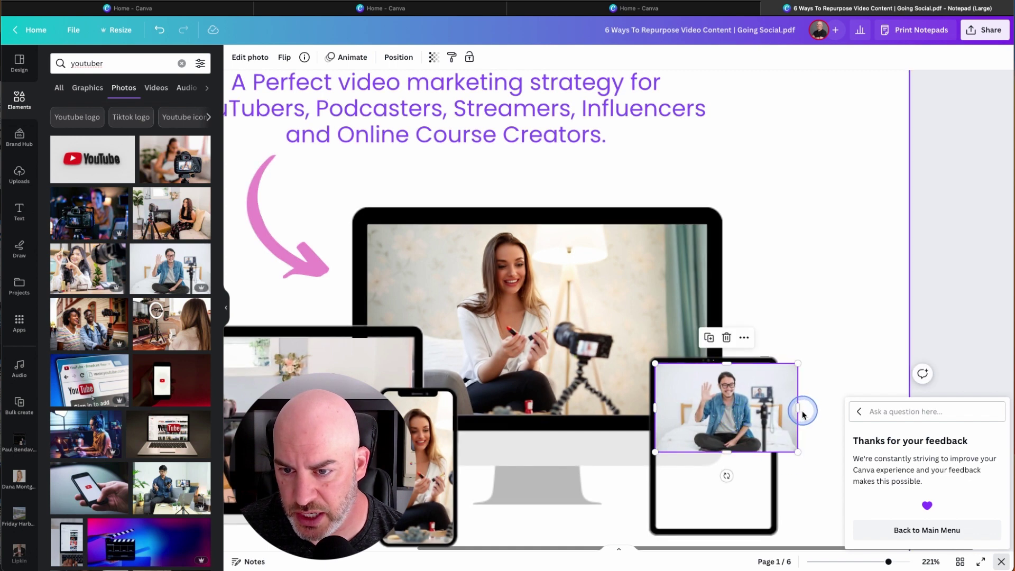
left_click_drag(798, 408, 773, 412)
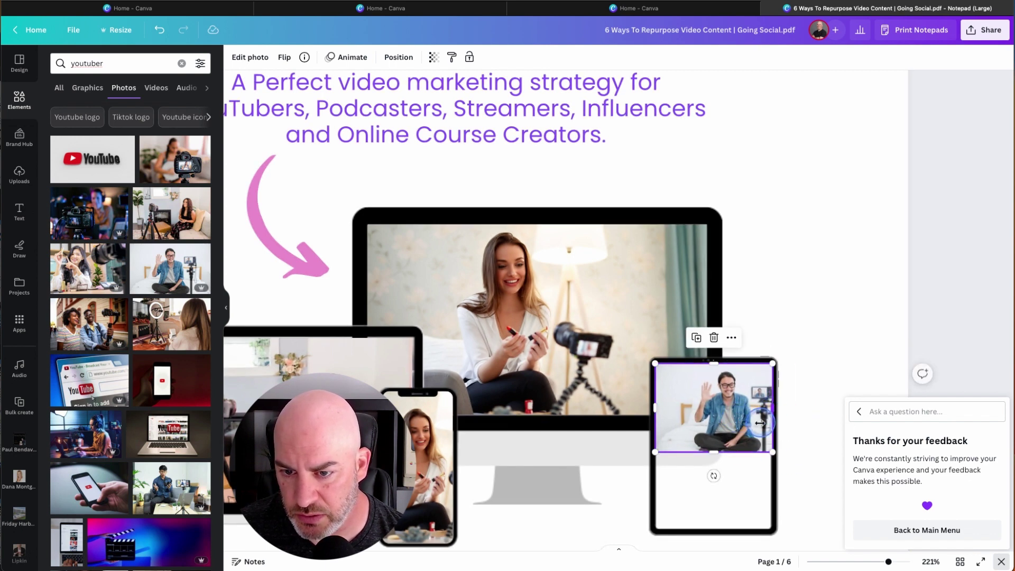
left_click_drag(714, 457, 711, 534)
- Crop the tablet photo to recentre the man, then zoom out to all of page 1
double_click(699, 457)
left_click_drag(699, 457, 676, 457)
left_click(824, 285)
left_click(824, 288)
left_click(740, 415)
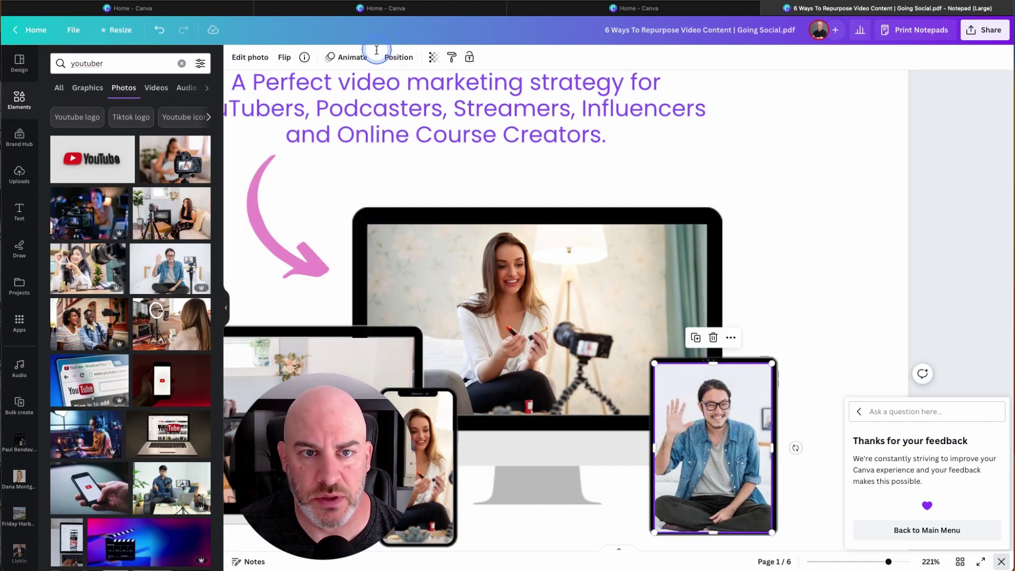
left_click(398, 57)
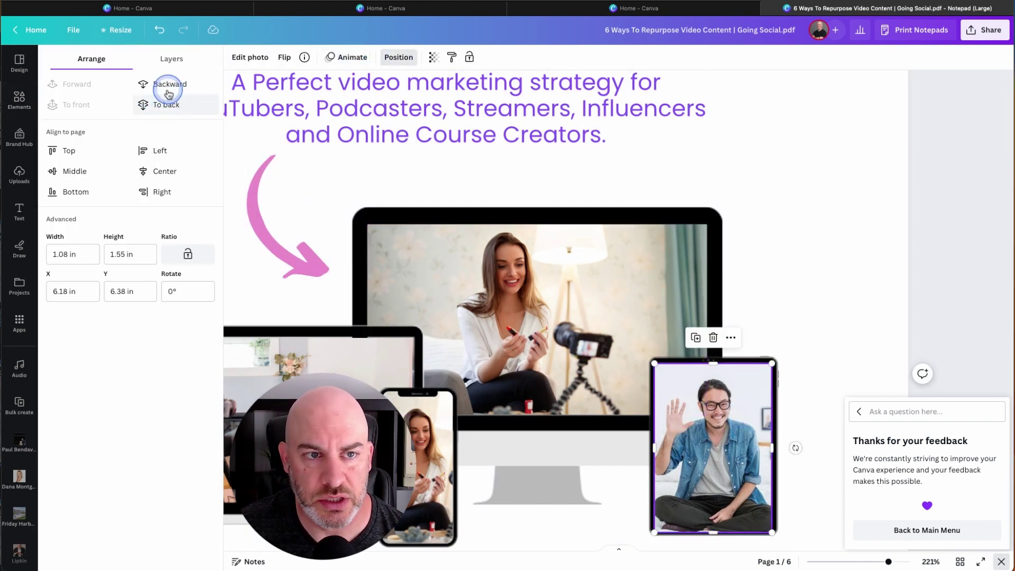
left_click(768, 248)
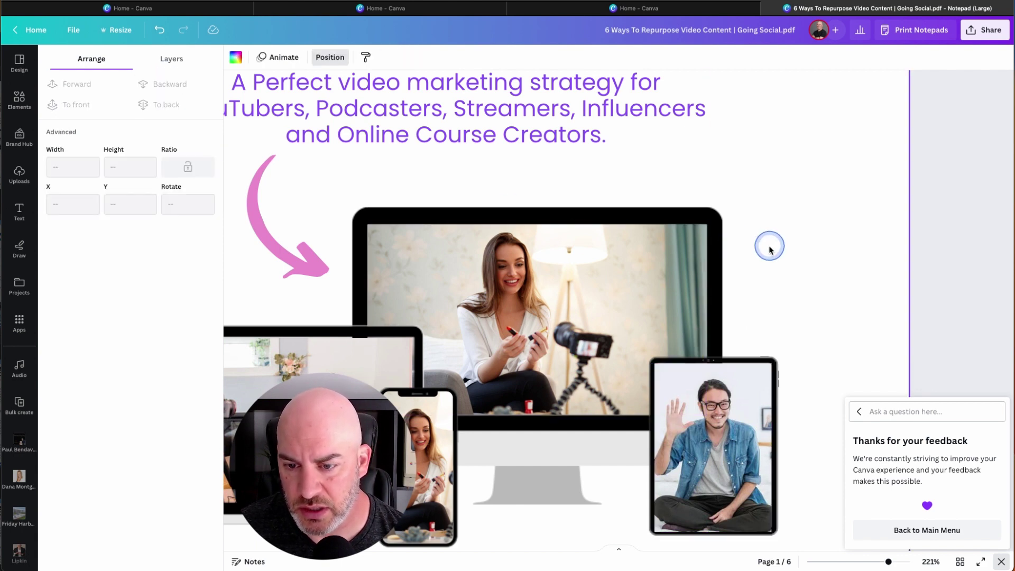
left_click_drag(888, 562, 856, 560)
- Replace 'to grow your' with 'a' in page 2's second paragraph
scroll(668, 485, "down", 5)
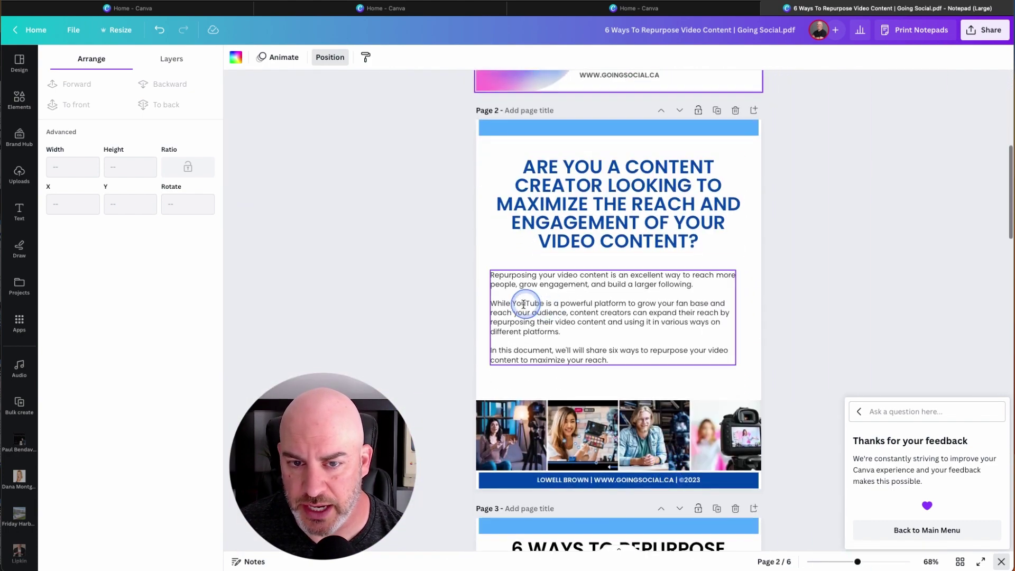
left_click(516, 303)
left_click(513, 303)
left_click(513, 303)
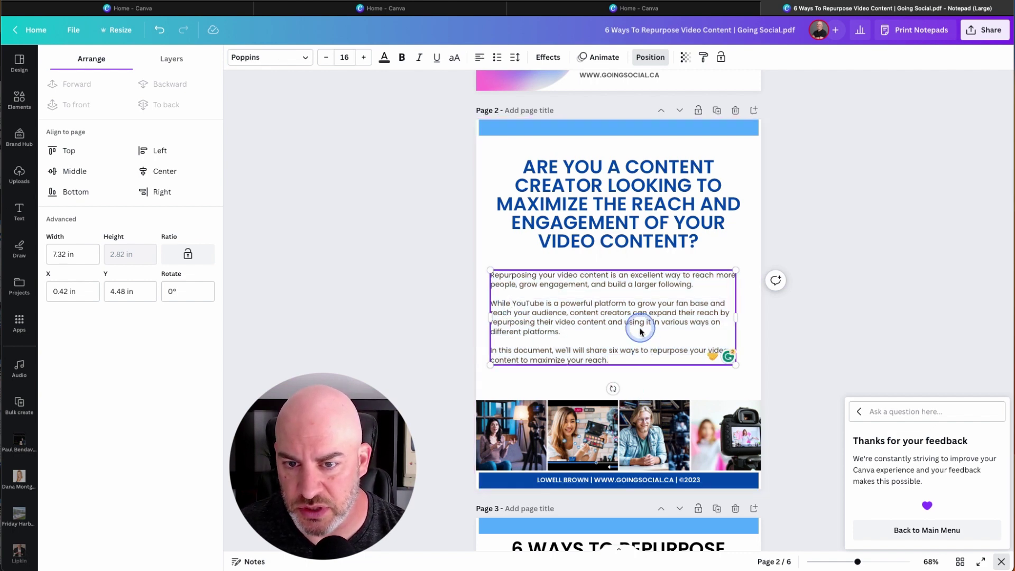
left_click_drag(628, 304, 678, 305)
type("a")
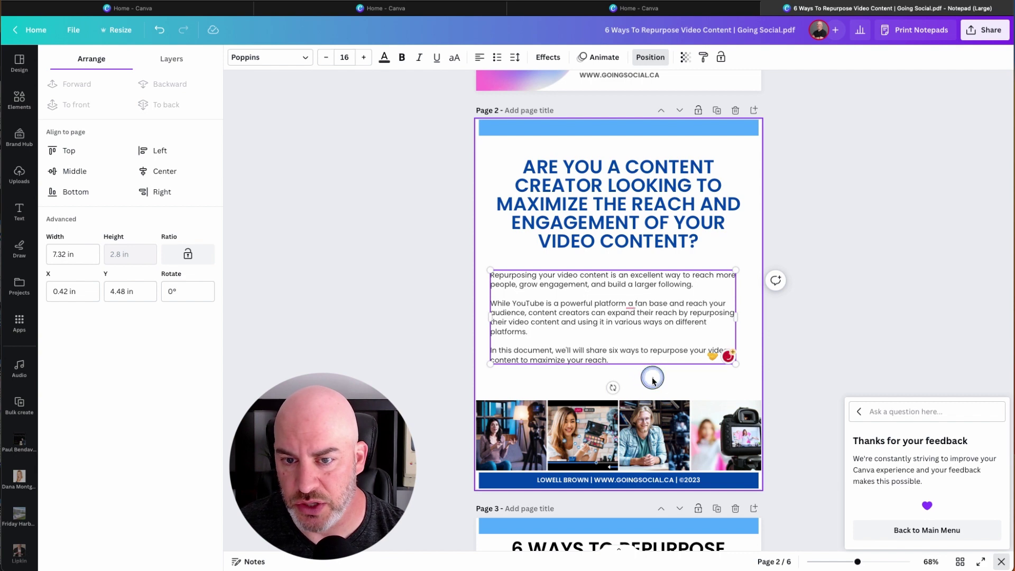
left_click(653, 379)
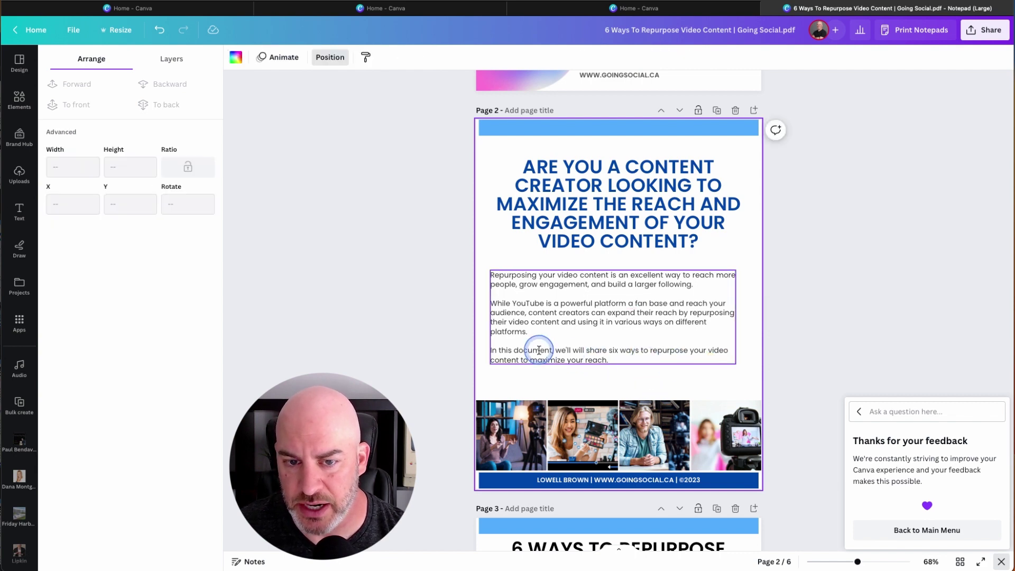
- Scroll down through the remaining pages of the six-page design
scroll(538, 350, "down", 3)
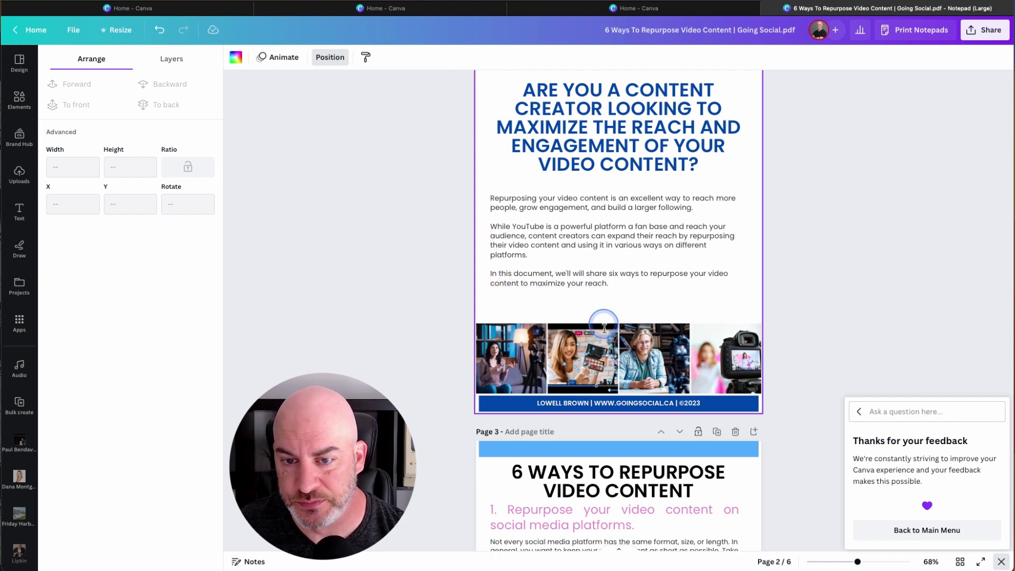
scroll(613, 343, "down", 2)
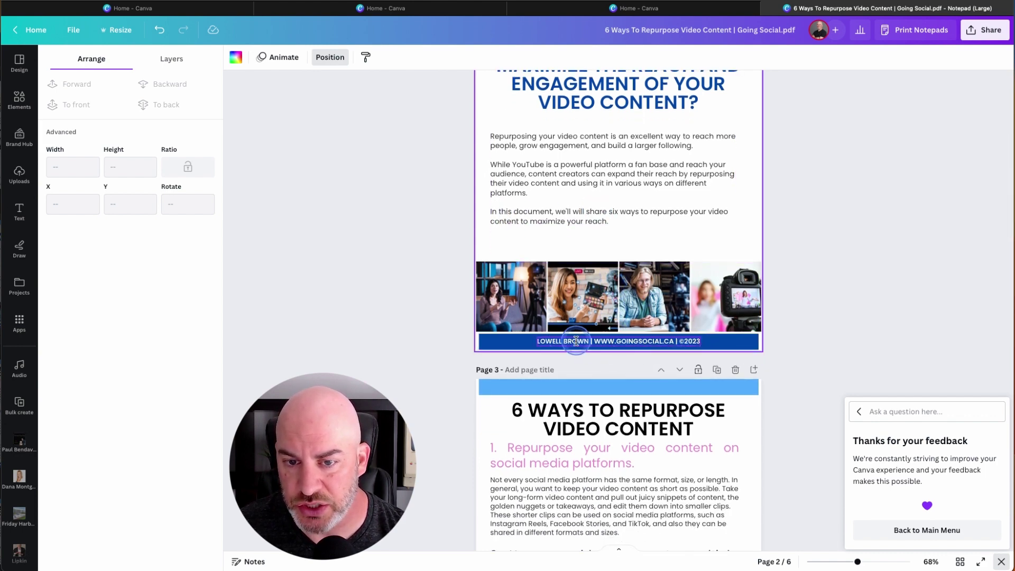
scroll(616, 453, "down", 12)
scroll(621, 476, "down", 15)
scroll(621, 475, "down", 5)
left_click(993, 42)
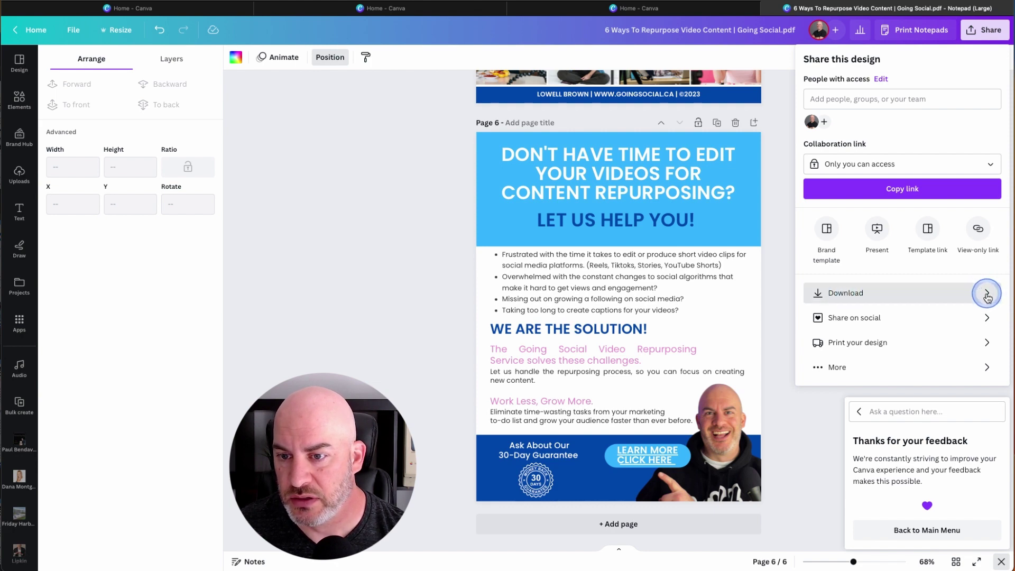
left_click(988, 293)
left_click(917, 102)
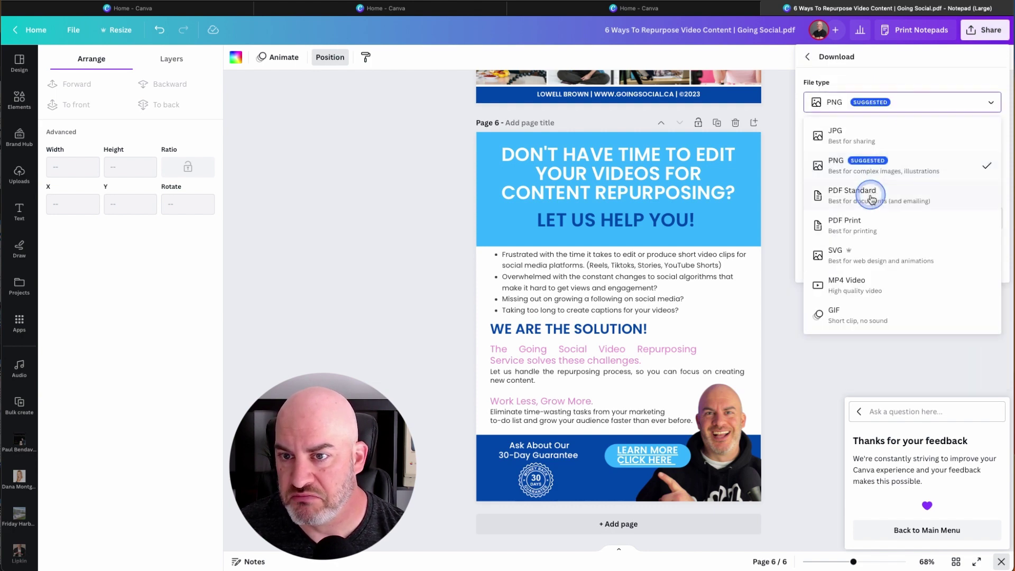
left_click(781, 154)
scroll(814, 186, "up", 1)
scroll(813, 186, "up", 20)
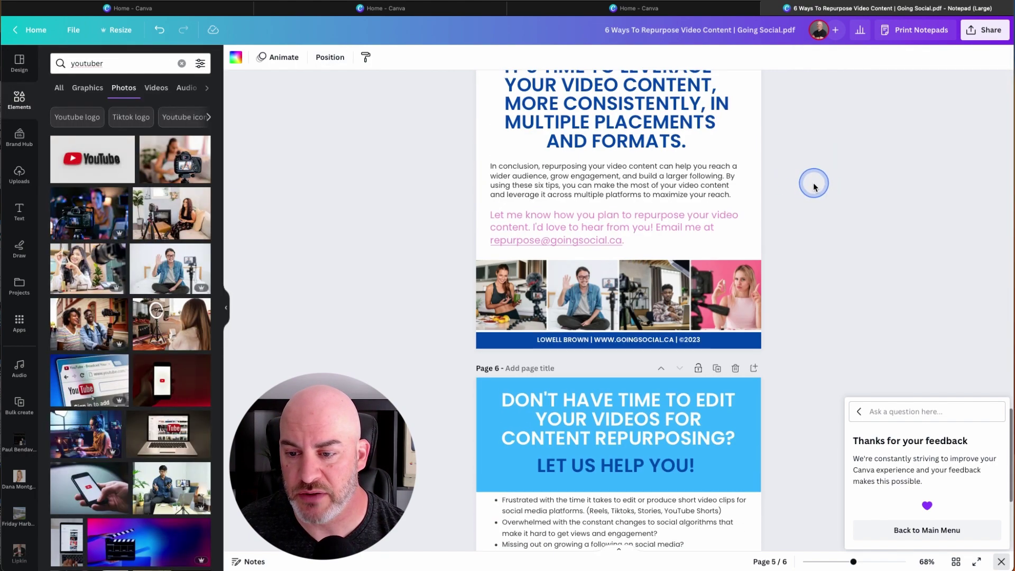
scroll(814, 186, "up", 2)
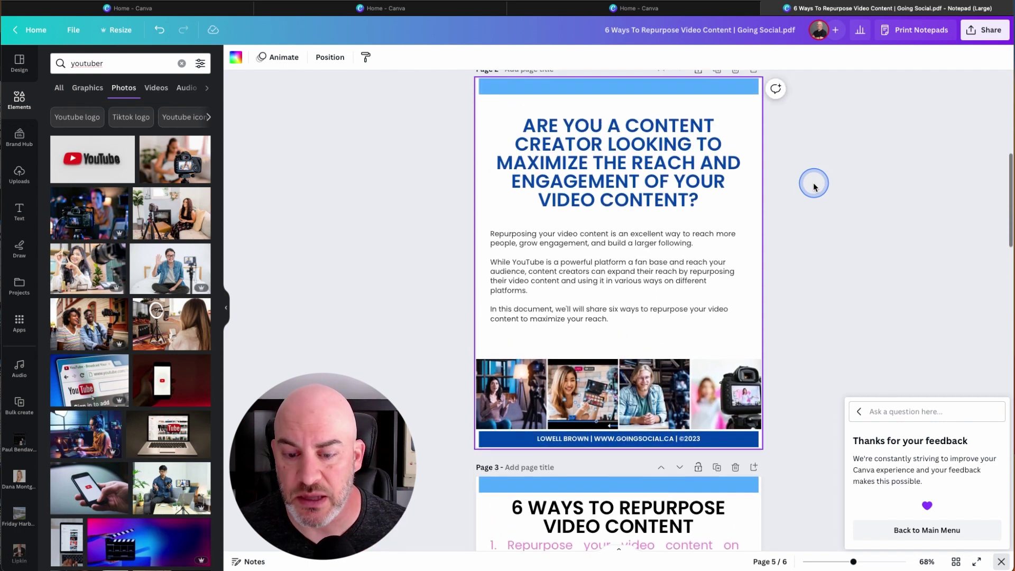
scroll(804, 221, "up", 10)
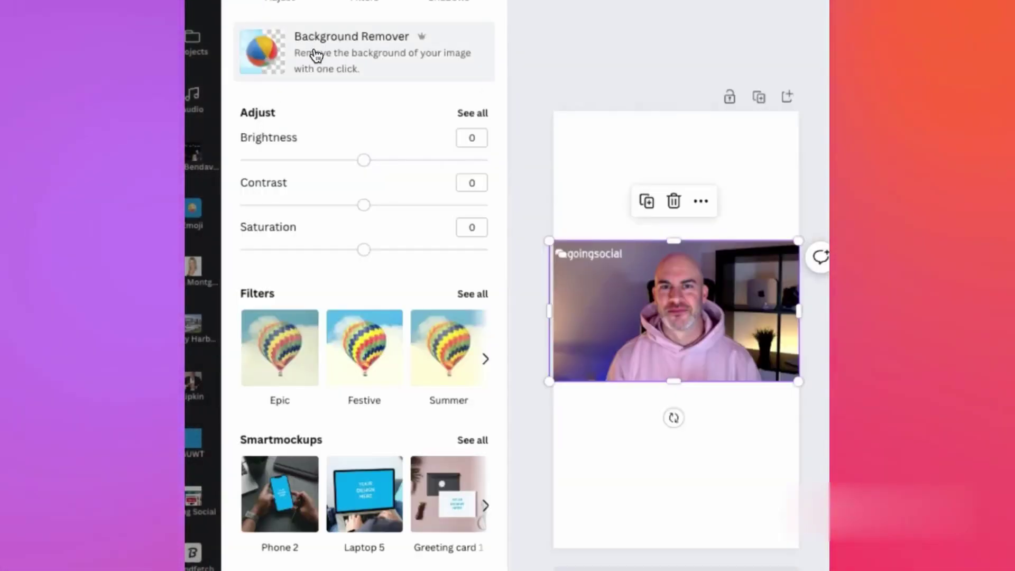
- Remove the clip's background, then enlarge the cut-out man and move it toward the page bottom
left_click(315, 52)
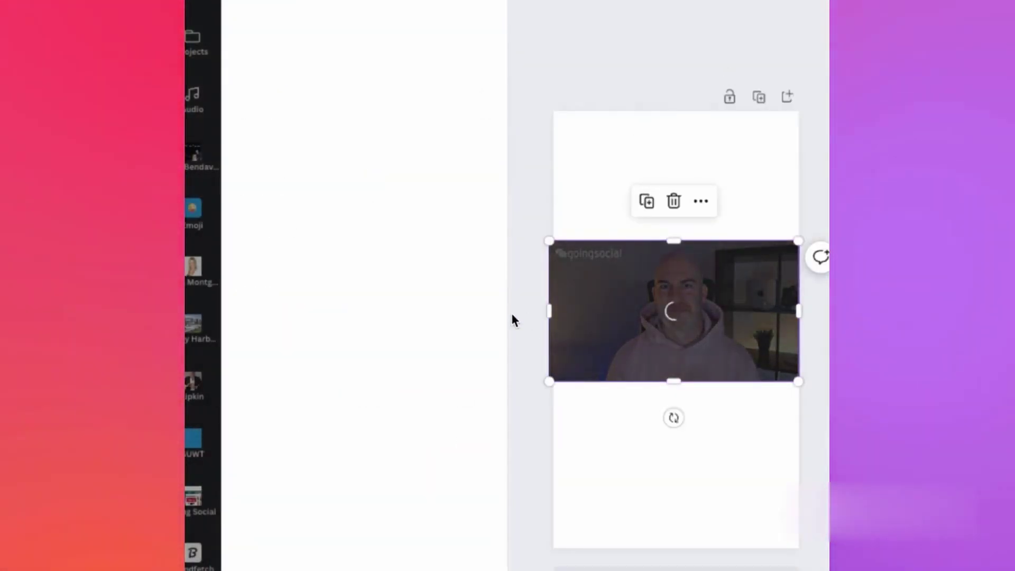
left_click_drag(549, 241, 509, 191)
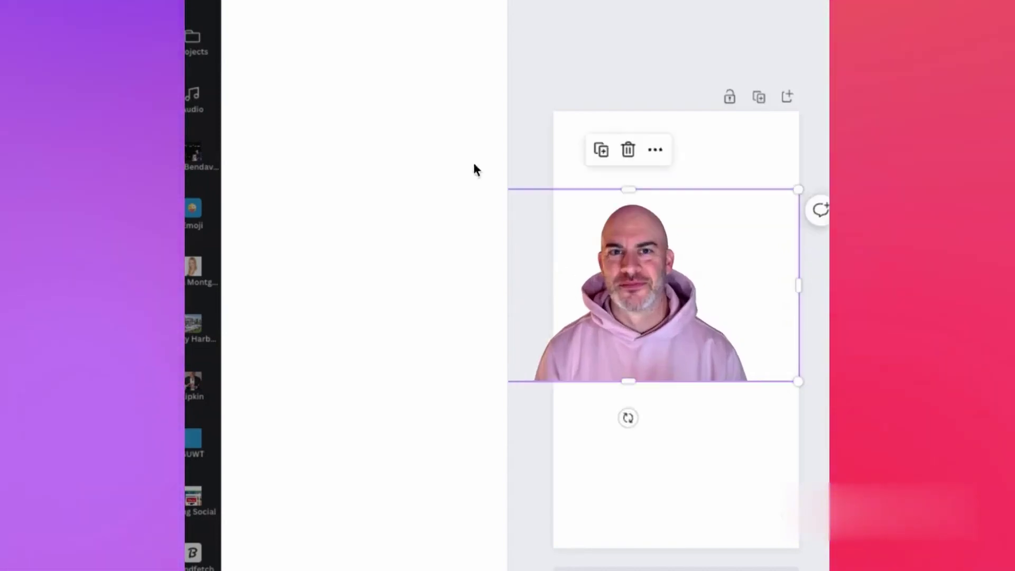
left_click_drag(798, 381, 745, 476)
left_click_drag(753, 397, 736, 465)
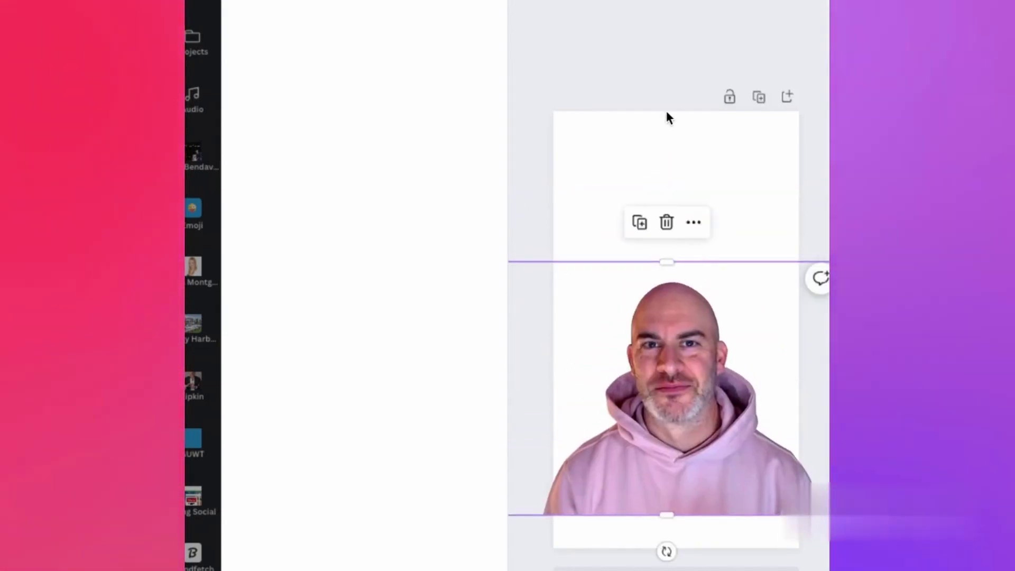